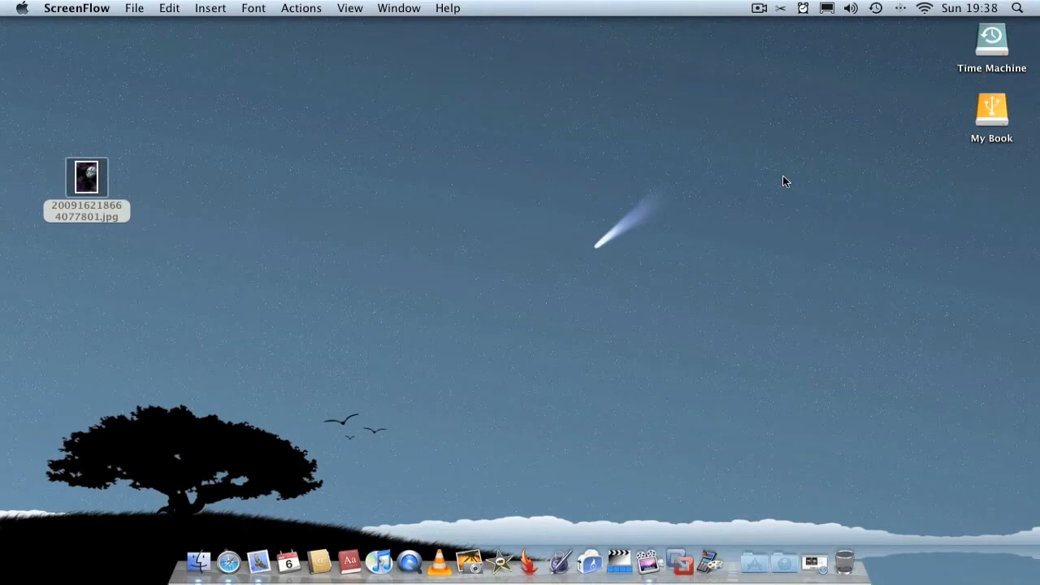
Step: Switch to Safari and view the RS2000 and Matrix themes for the Sony Ericsson C902 on the Esato site
click(808, 560)
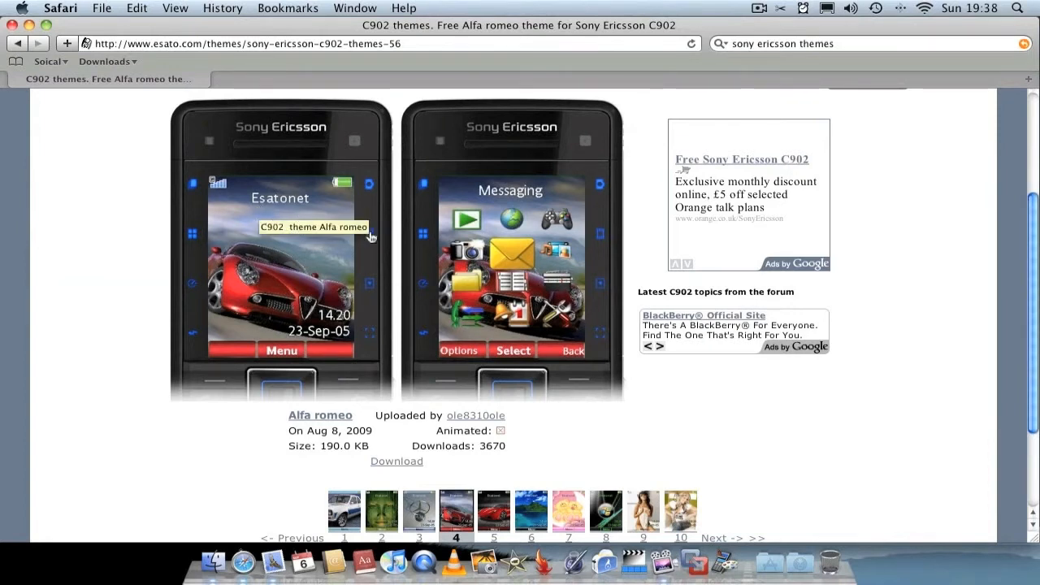
scroll(525, 286, down, 1)
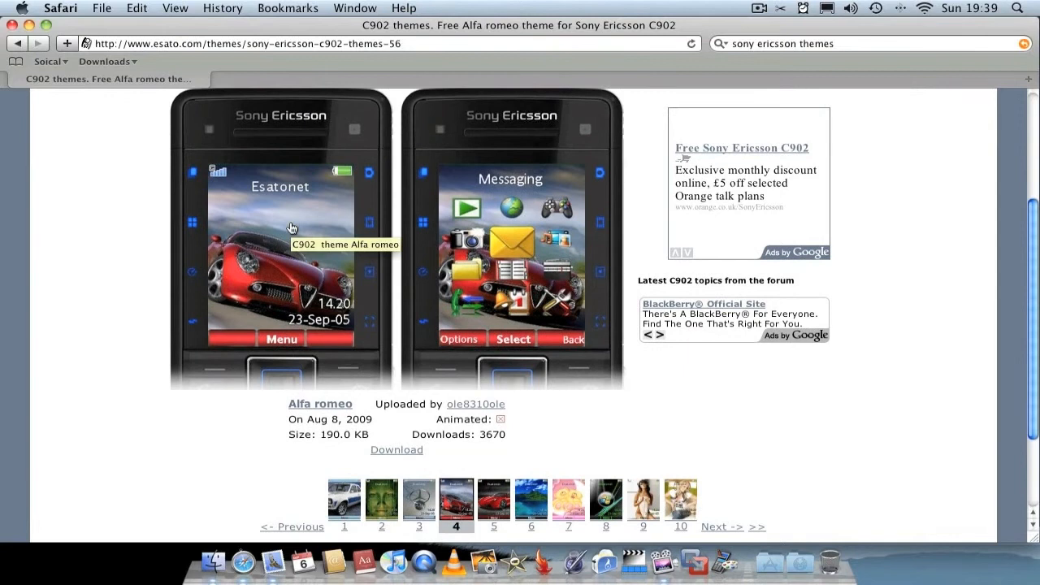
click(346, 494)
scroll(348, 487, down, 5)
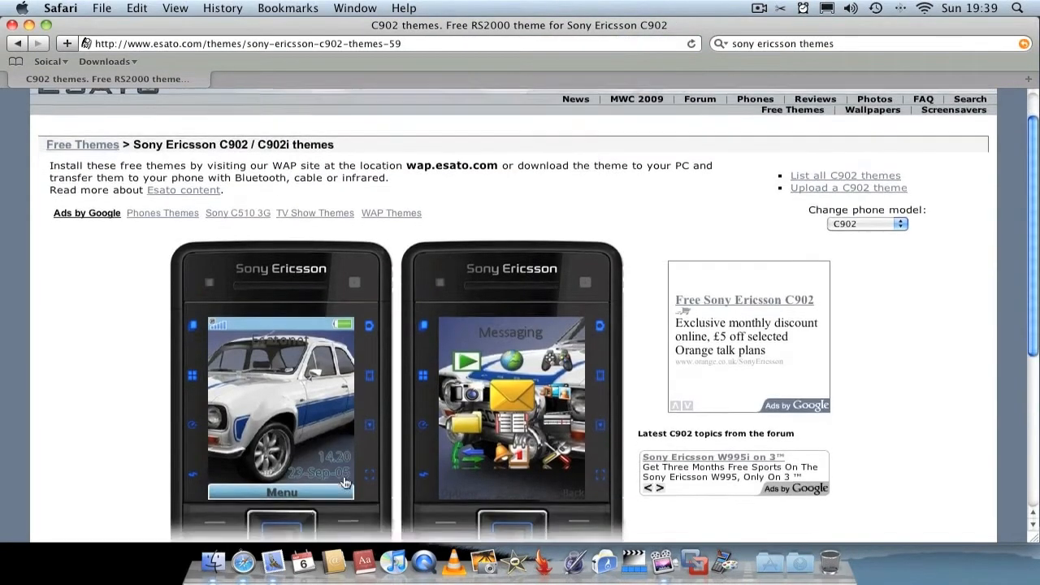
click(349, 451)
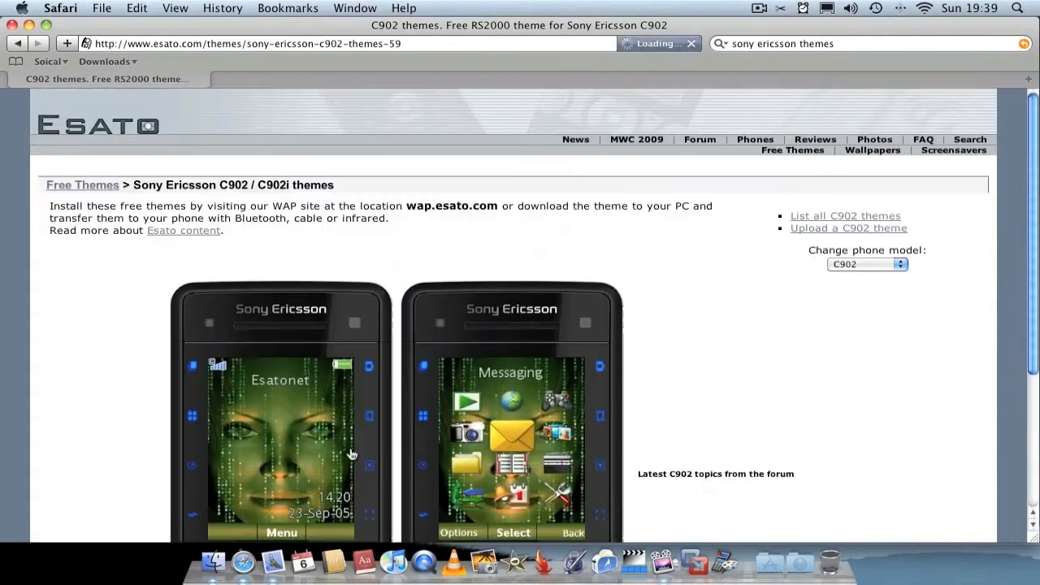
scroll(365, 451, down, 4)
scroll(366, 453, down, 3)
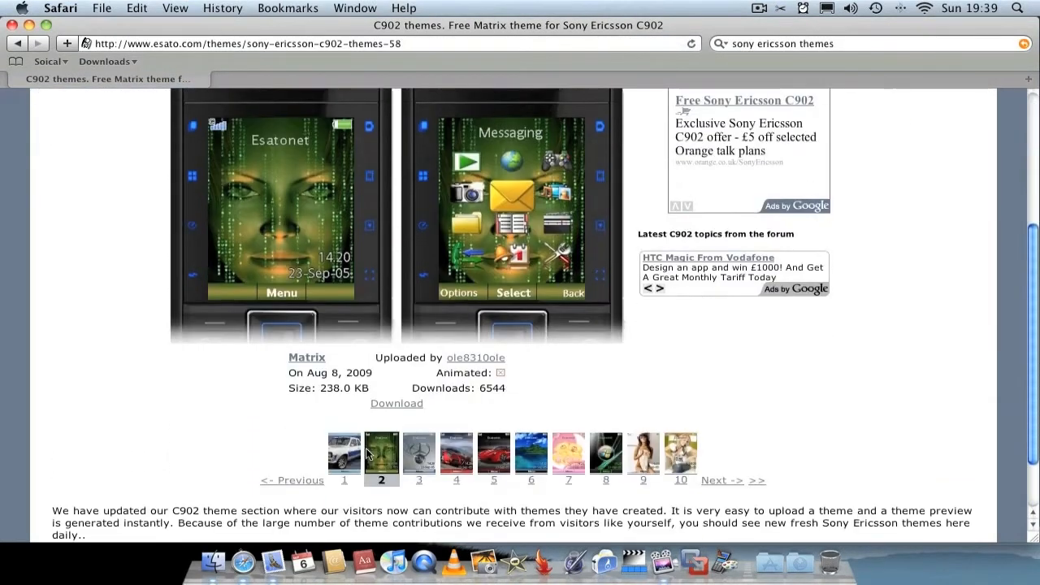
scroll(365, 454, up, 4)
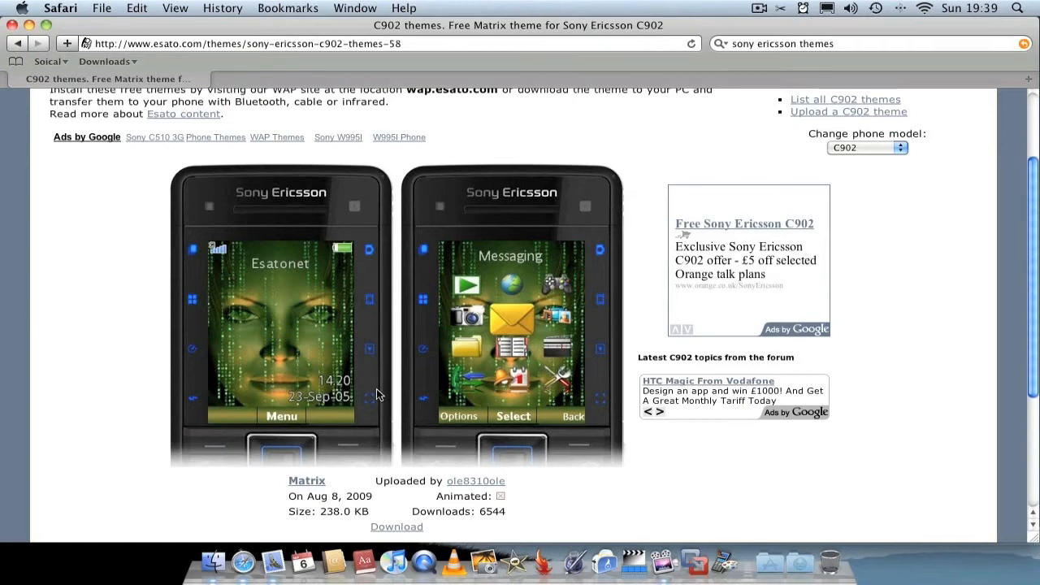
scroll(358, 382, up, 3)
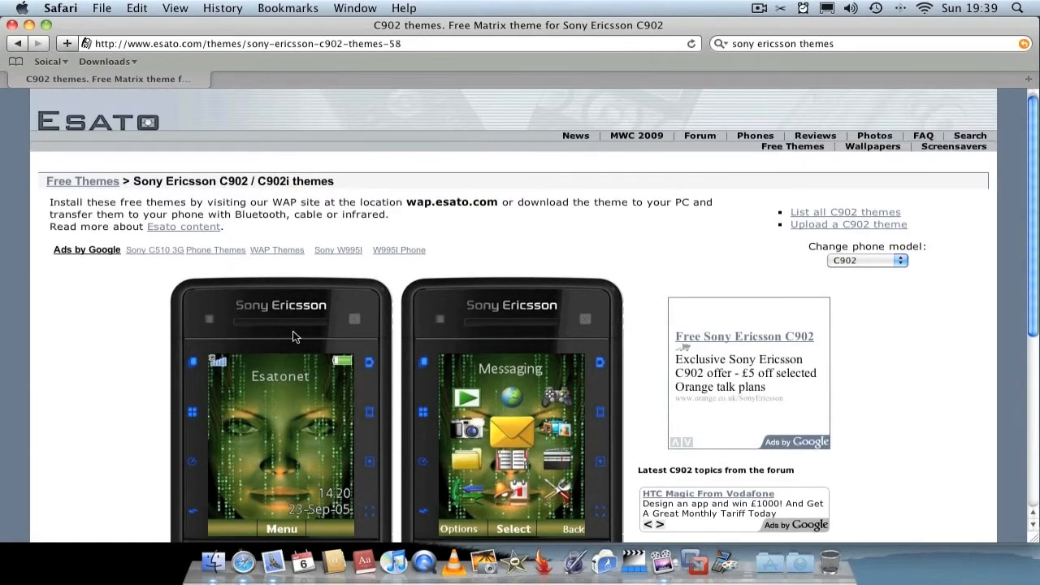
scroll(293, 336, down, 2)
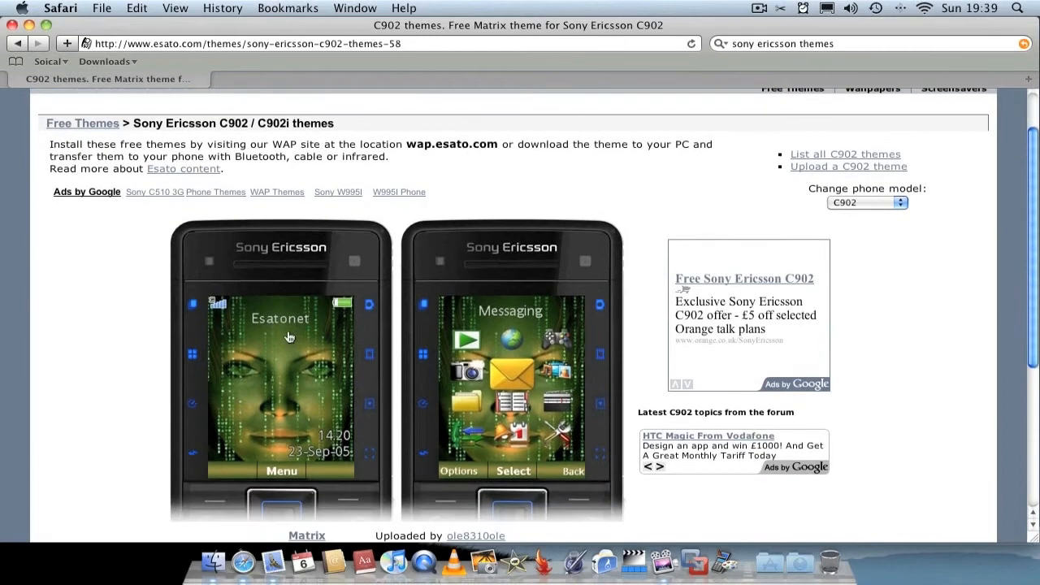
Step: View the Alfa romeo and Teddy bears themes for the C902, and minimise the browser window
scroll(331, 360, down, 4)
click(457, 497)
scroll(513, 500, down, 5)
scroll(514, 500, down, 3)
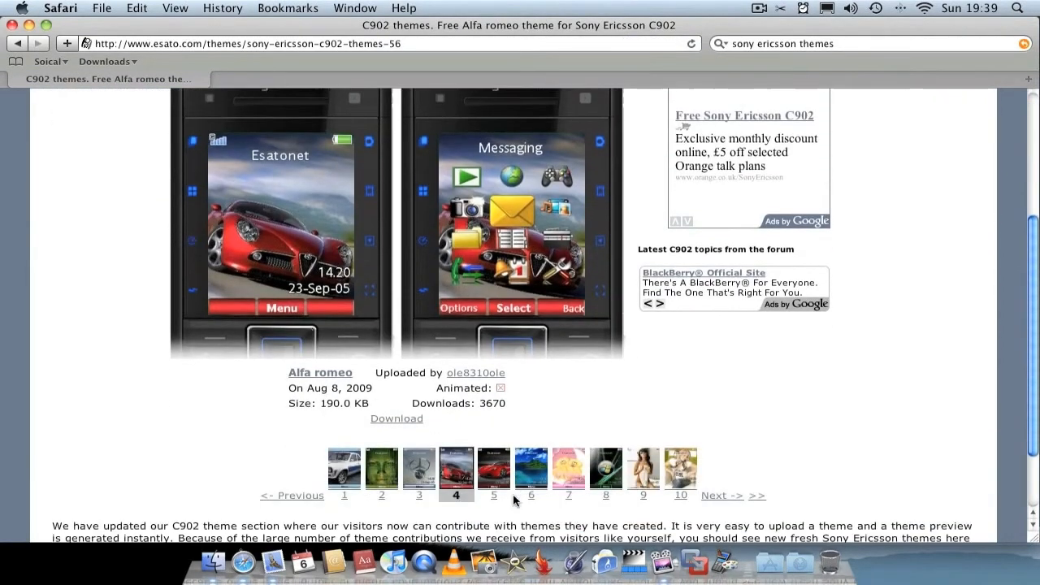
click(560, 466)
scroll(352, 324, down, 5)
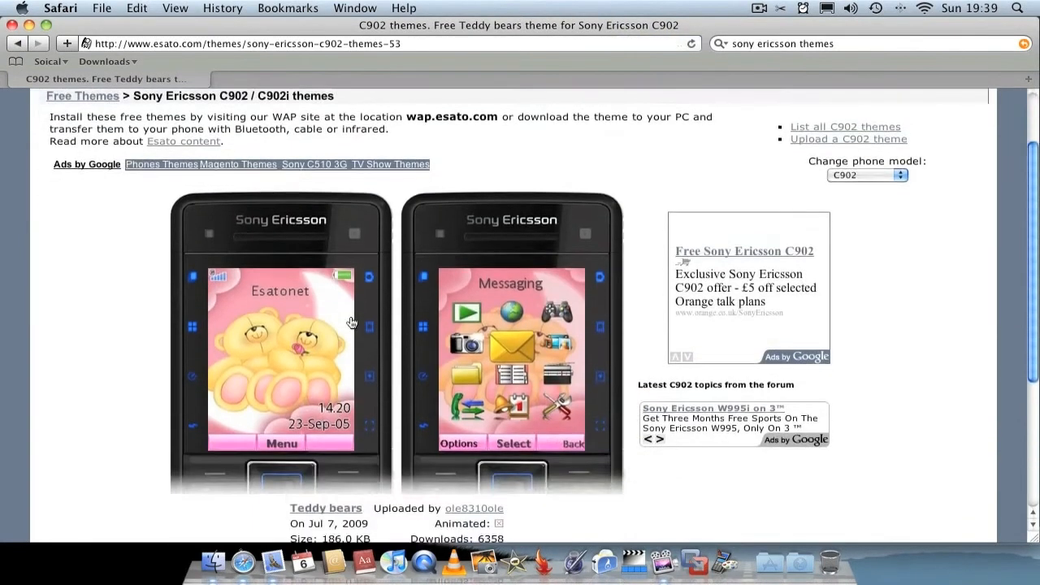
click(31, 25)
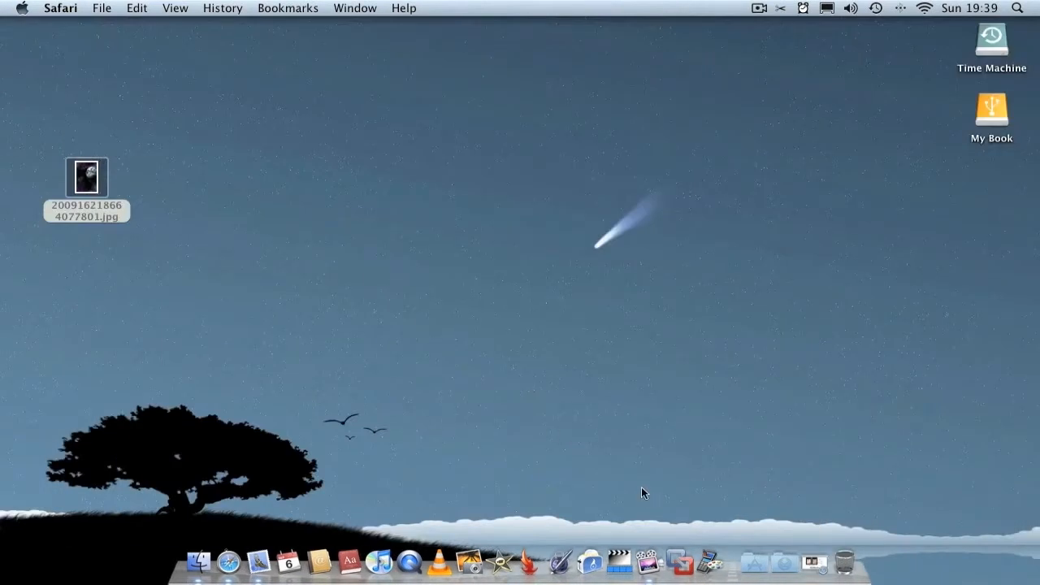
Step: Open Sony Ericsson Themes Creator and start a theme using the wizard
click(701, 553)
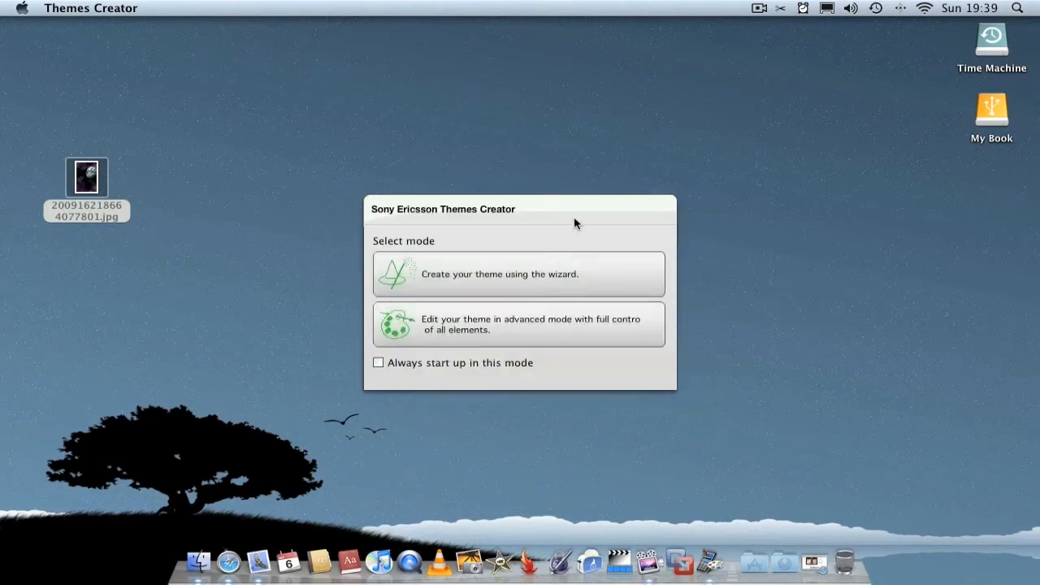
drag(575, 206, 574, 180)
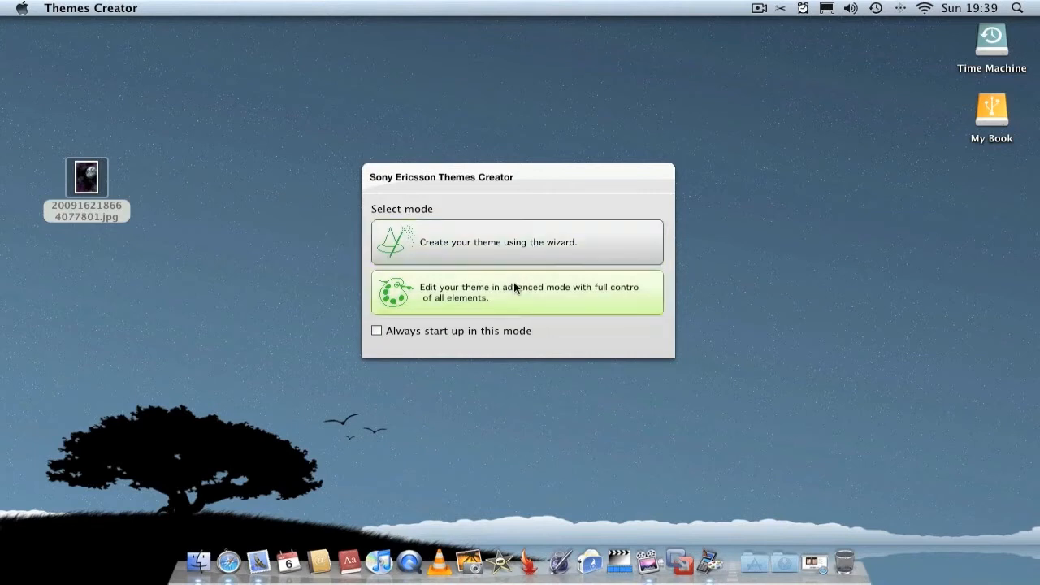
click(508, 237)
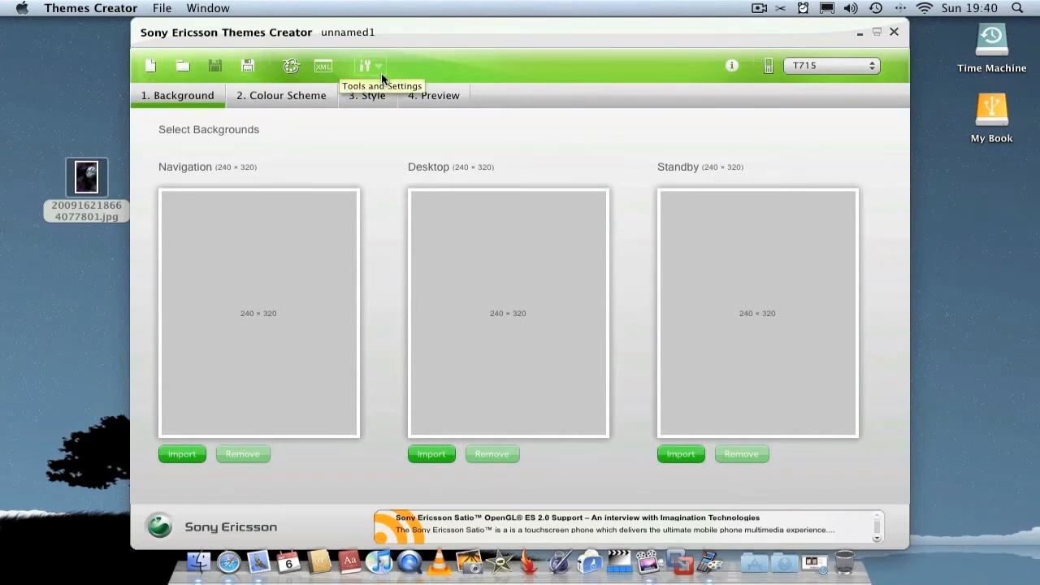
Step: Set the phone model to C902 and create its new theme using the wizard
click(844, 71)
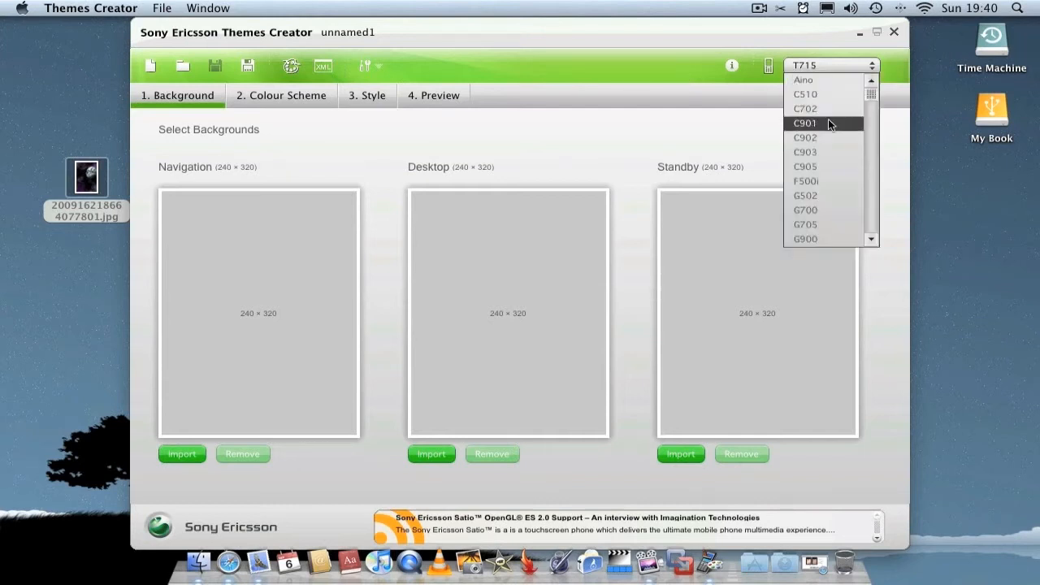
mouse_move(872, 95)
mouse_down()
mouse_move(869, 231)
mouse_move(870, 84)
mouse_up()
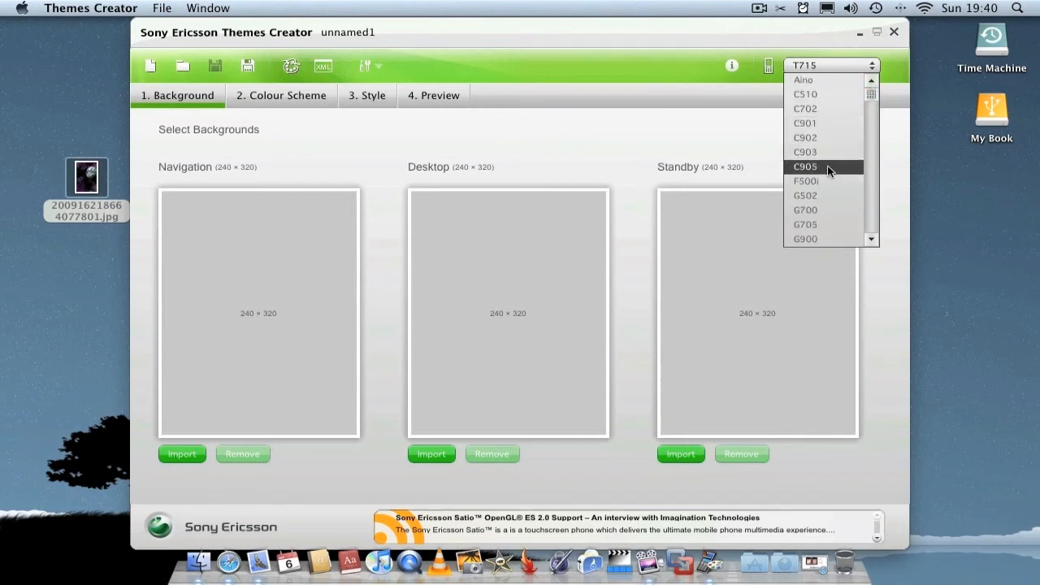
mouse_move(871, 99)
mouse_down()
mouse_move(874, 230)
mouse_move(873, 84)
mouse_up()
click(822, 137)
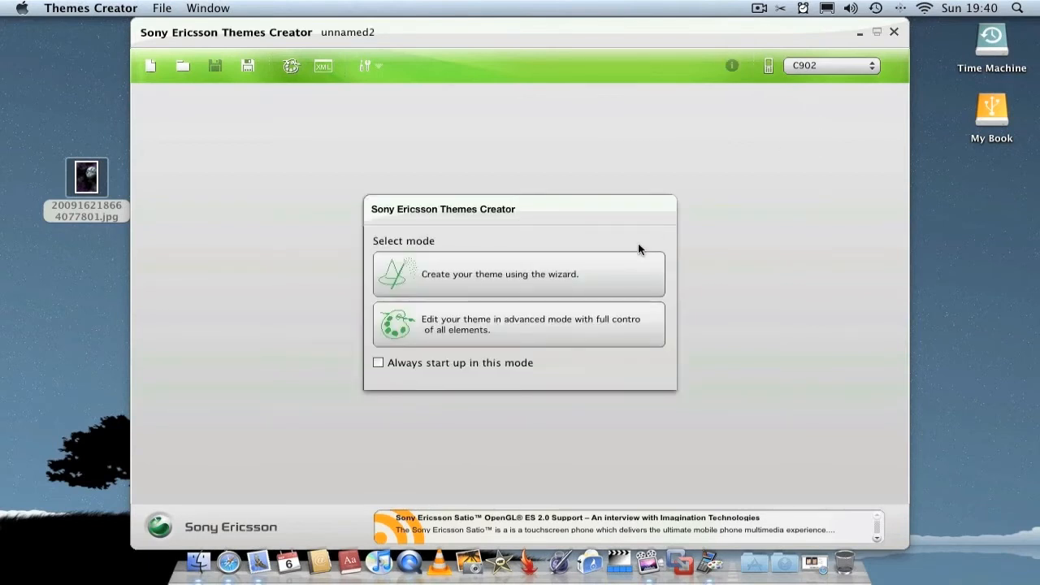
click(597, 276)
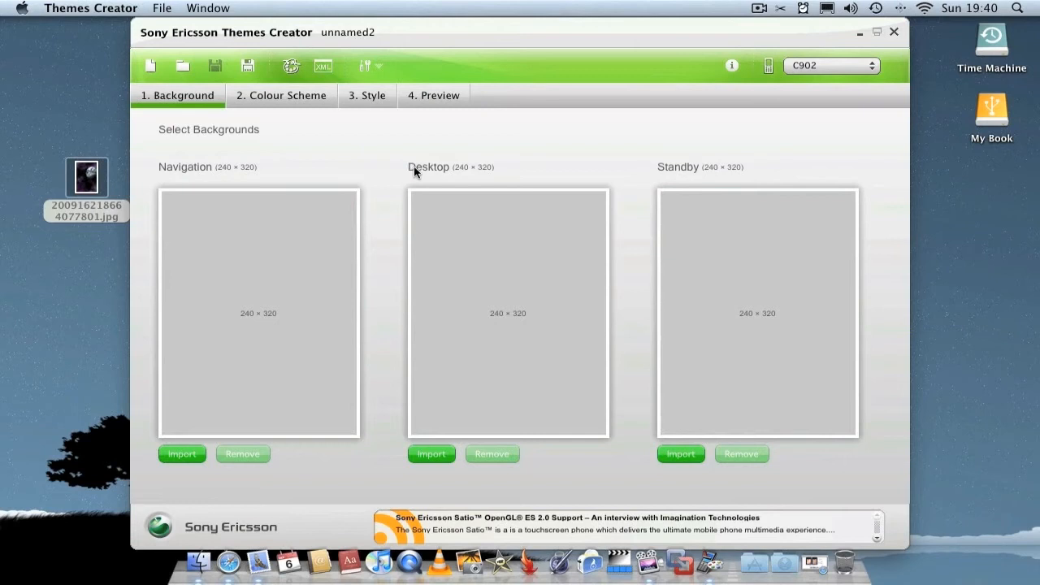
Step: Use the desktop image 200916218664077801.jpg as the Navigation background, fitted into the crop frame
drag(78, 185, 248, 306)
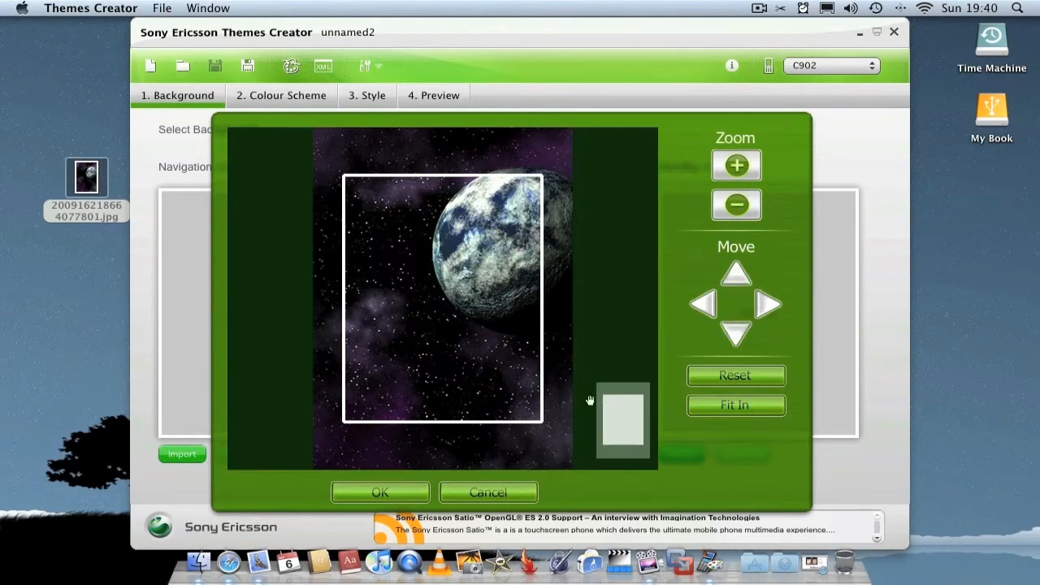
click(748, 404)
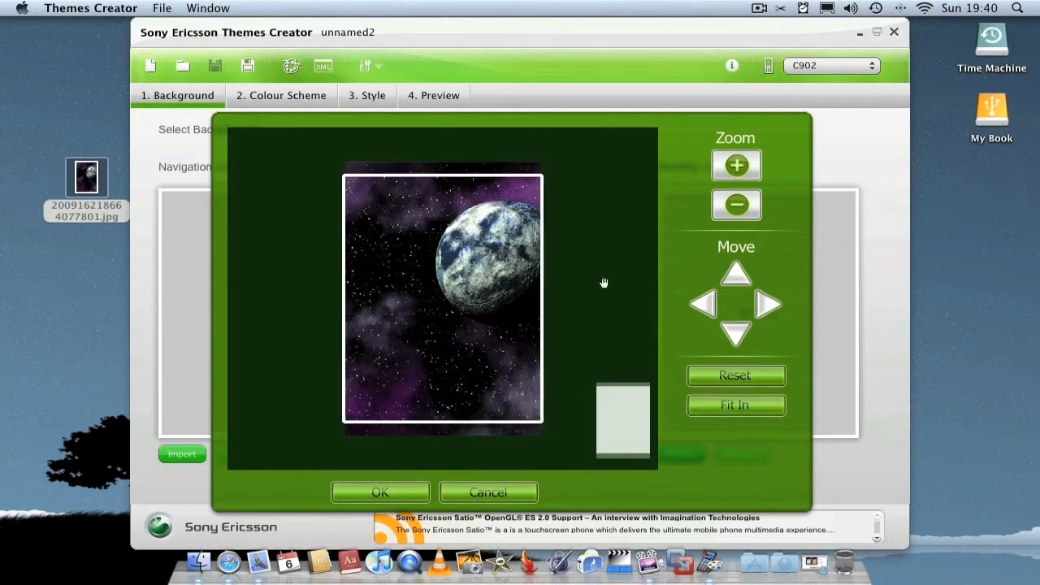
click(390, 492)
Step: Use the same planet image from the desktop as the Desktop background, fitted into the crop frame
drag(113, 181, 433, 271)
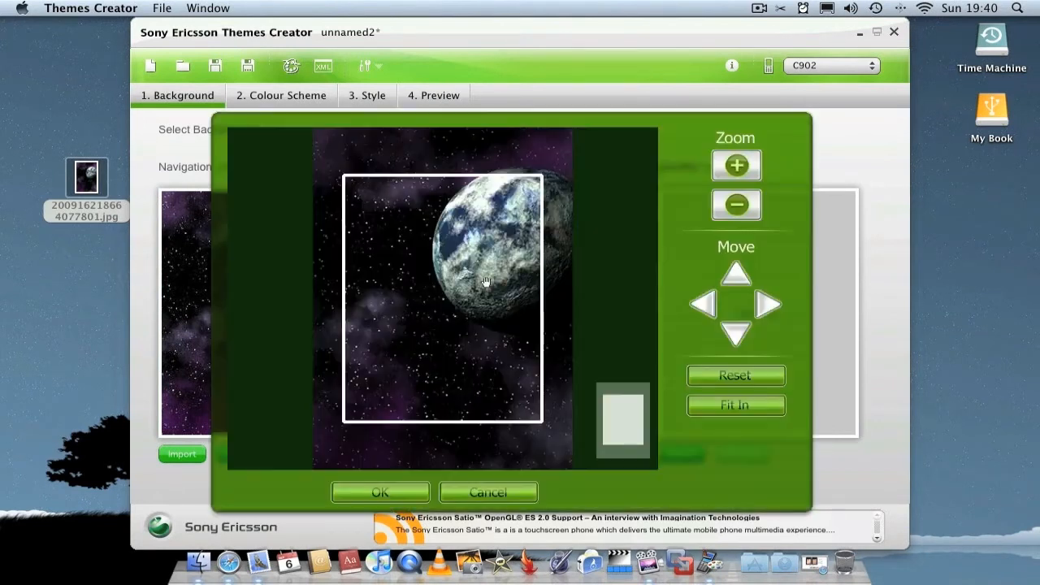
click(736, 404)
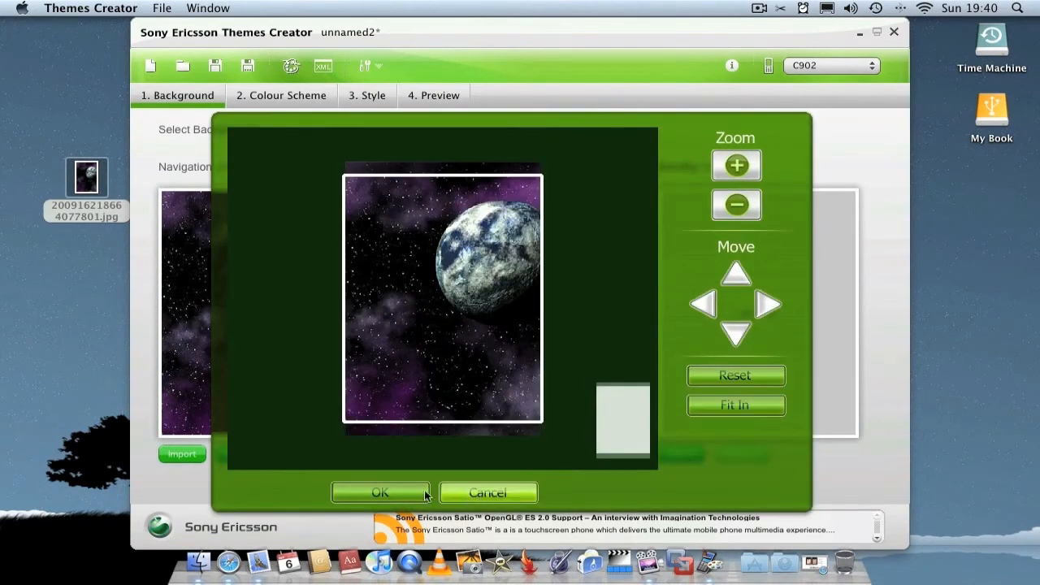
click(396, 494)
Step: Use the same planet image as the Standby background, fitted into the crop frame
drag(114, 206, 794, 303)
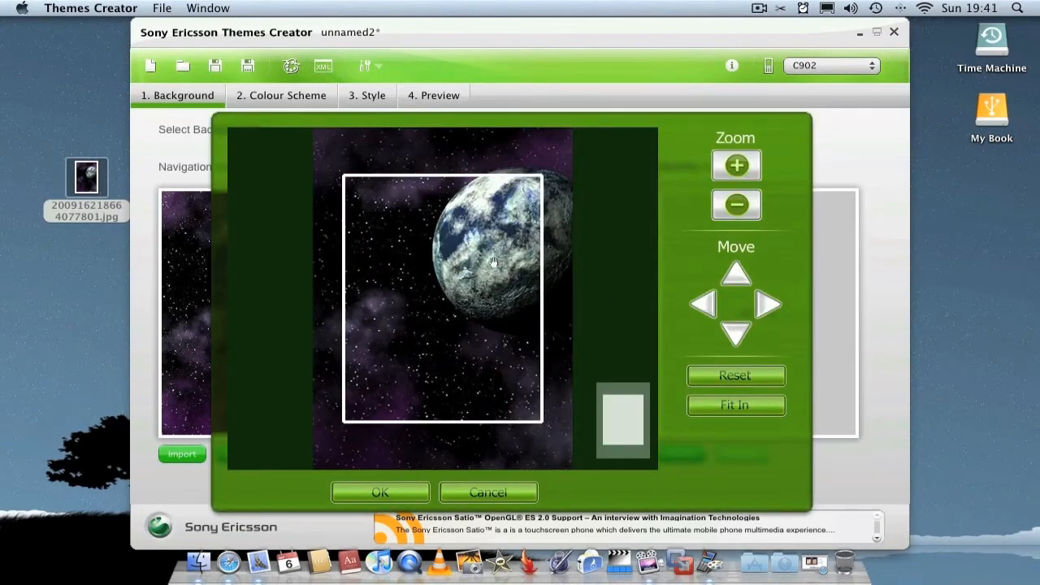
drag(366, 337, 332, 356)
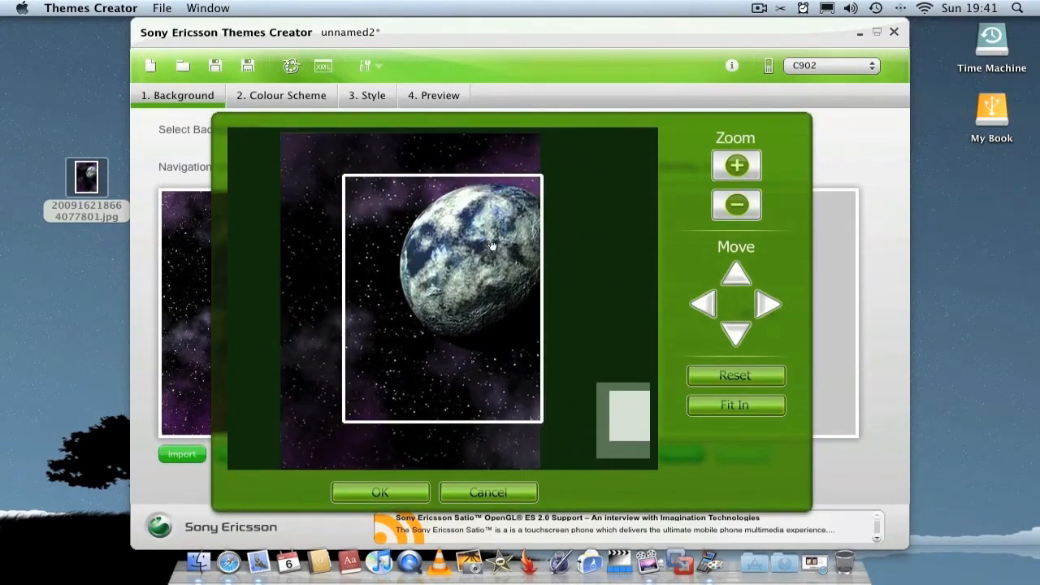
click(741, 406)
click(395, 491)
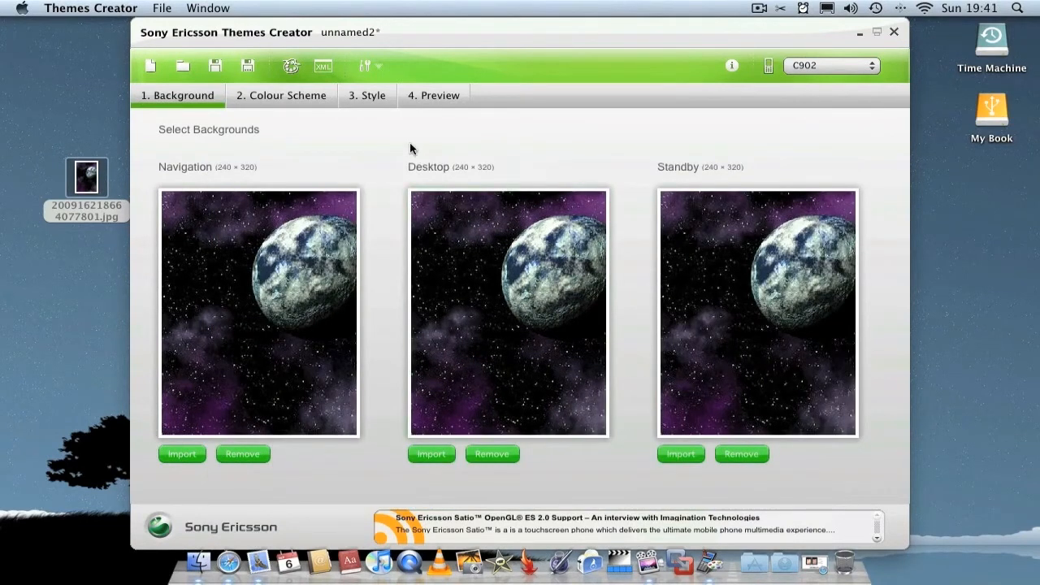
Step: Set the theme's four key colours on the colour circle to bright purple, slate blue, light blue and muted violet
click(294, 98)
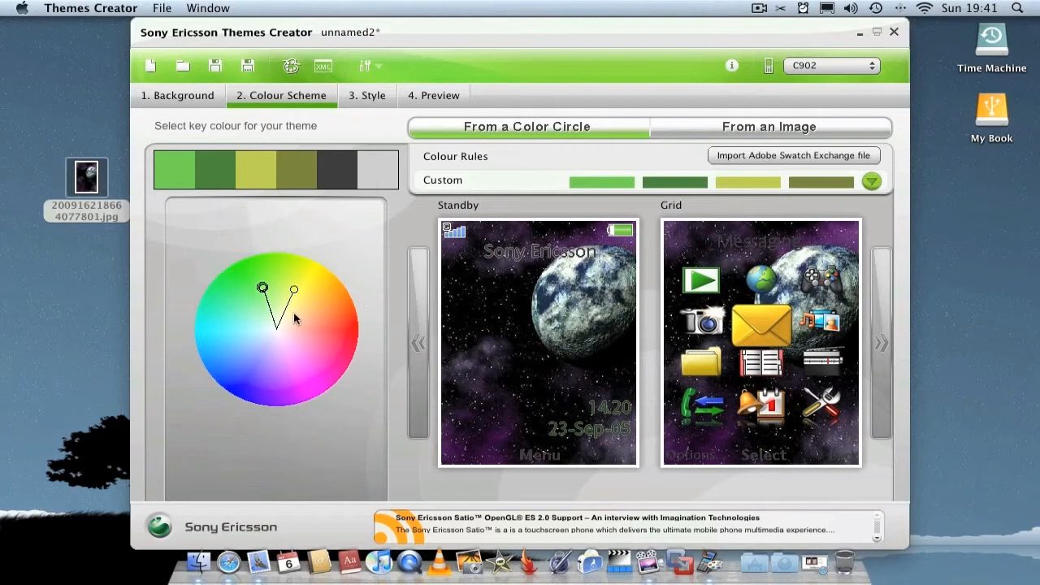
drag(262, 288, 294, 392)
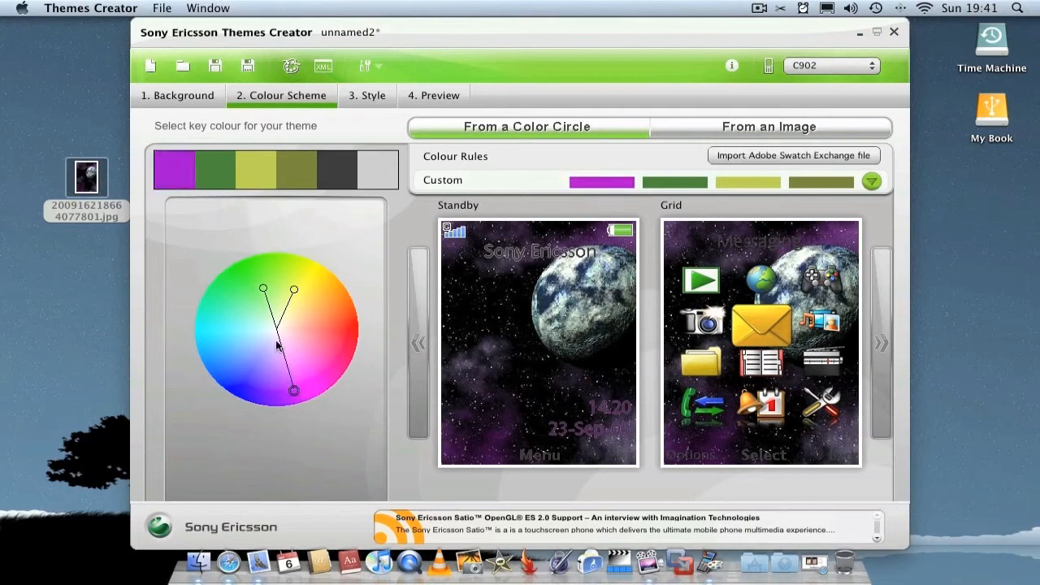
click(261, 289)
drag(252, 300, 256, 351)
drag(289, 292, 249, 336)
drag(300, 294, 276, 370)
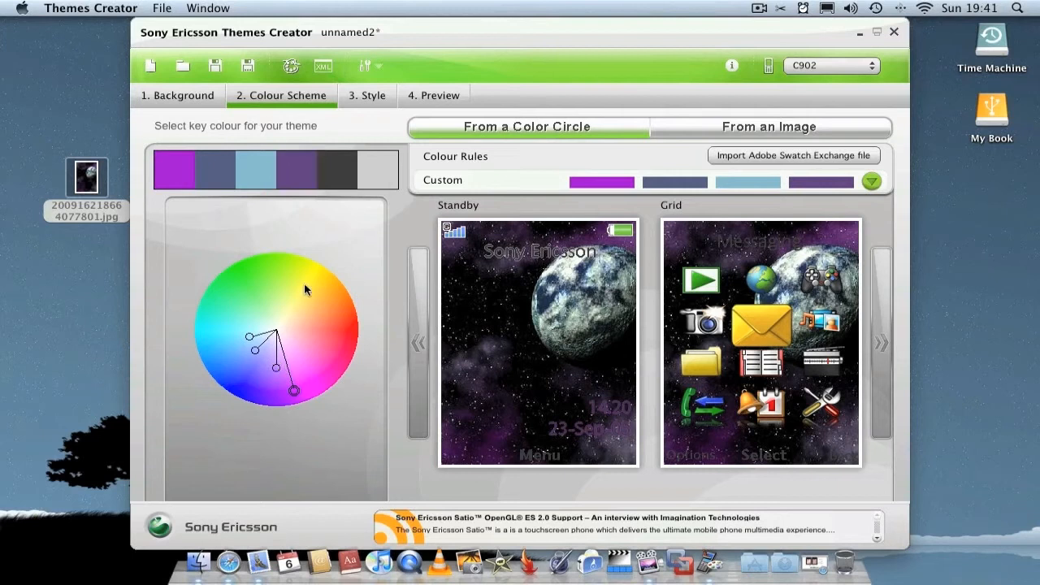
Step: Try the Rounded and Tech styles on the theme, and set its style to Multi
click(352, 99)
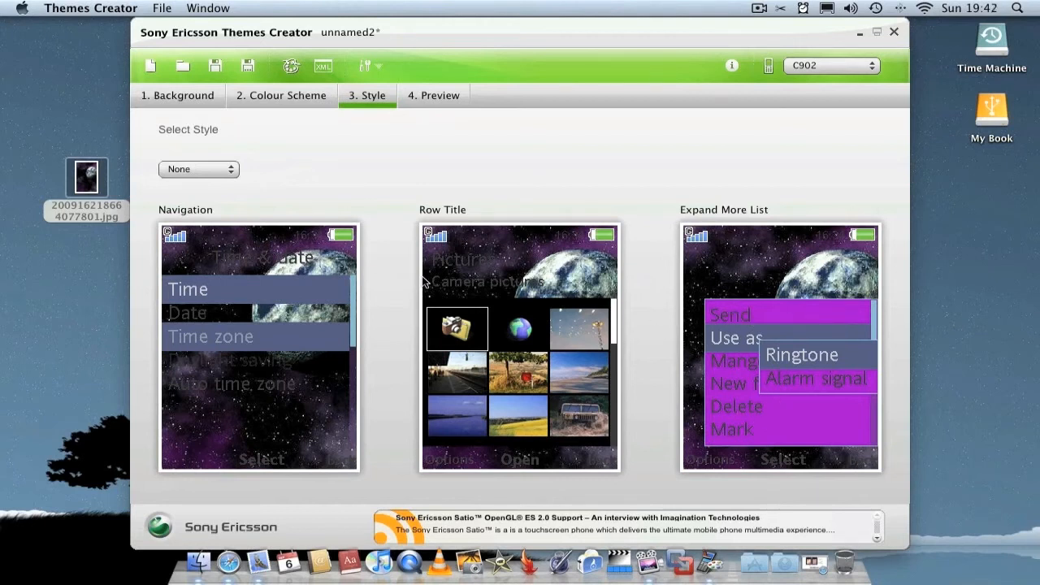
click(189, 168)
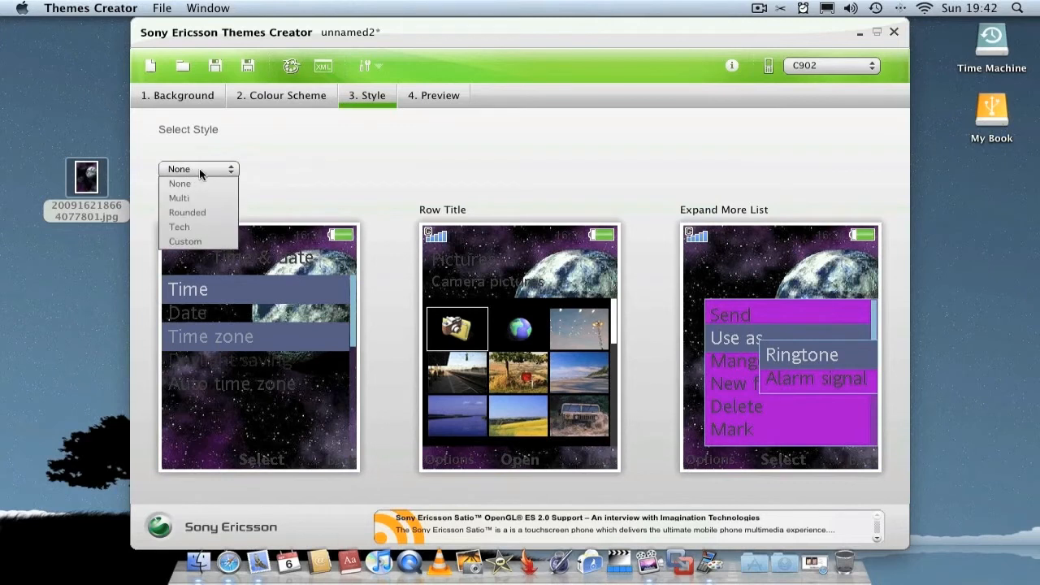
click(213, 211)
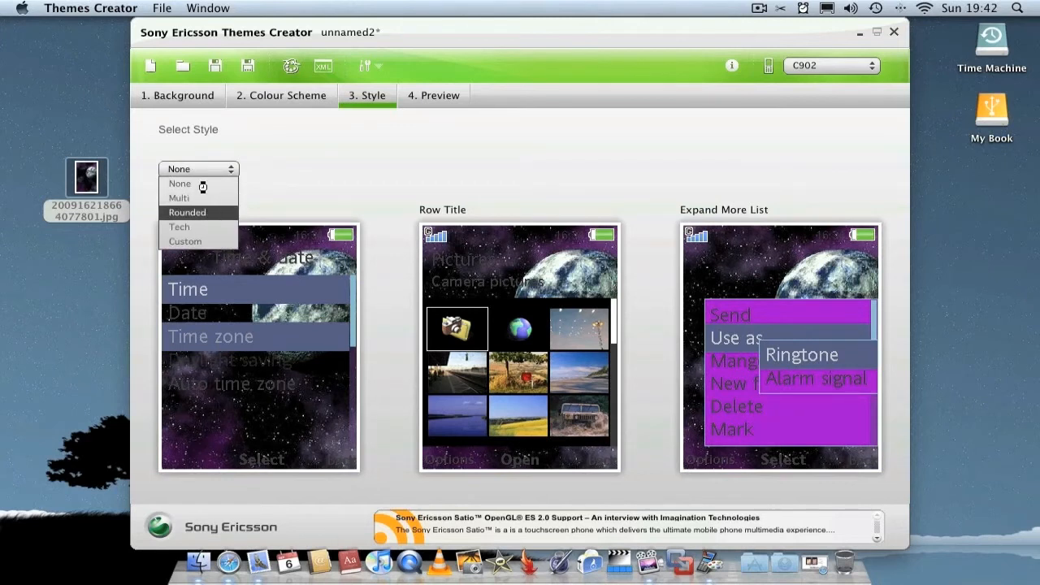
click(202, 169)
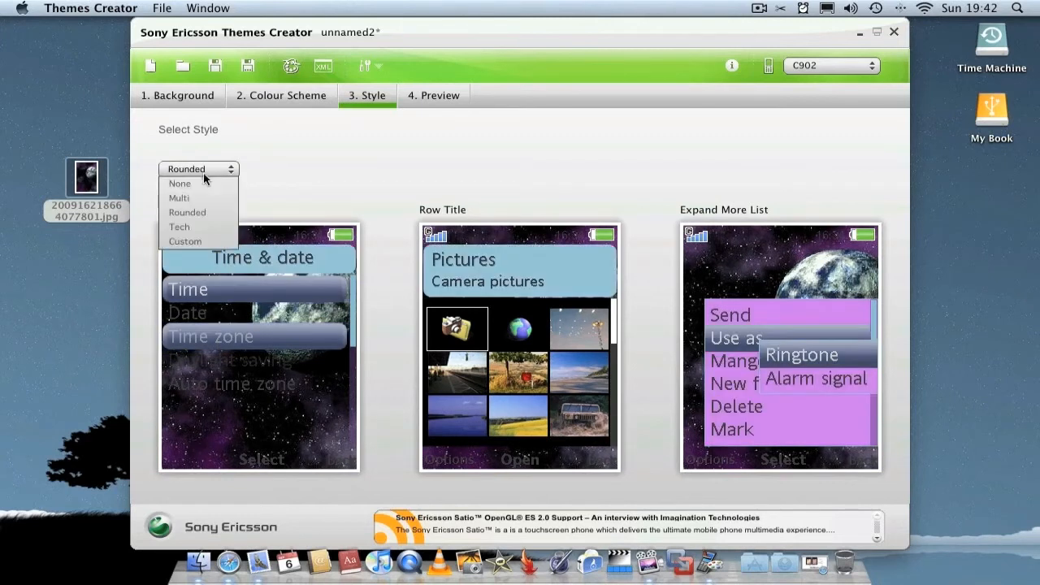
click(202, 227)
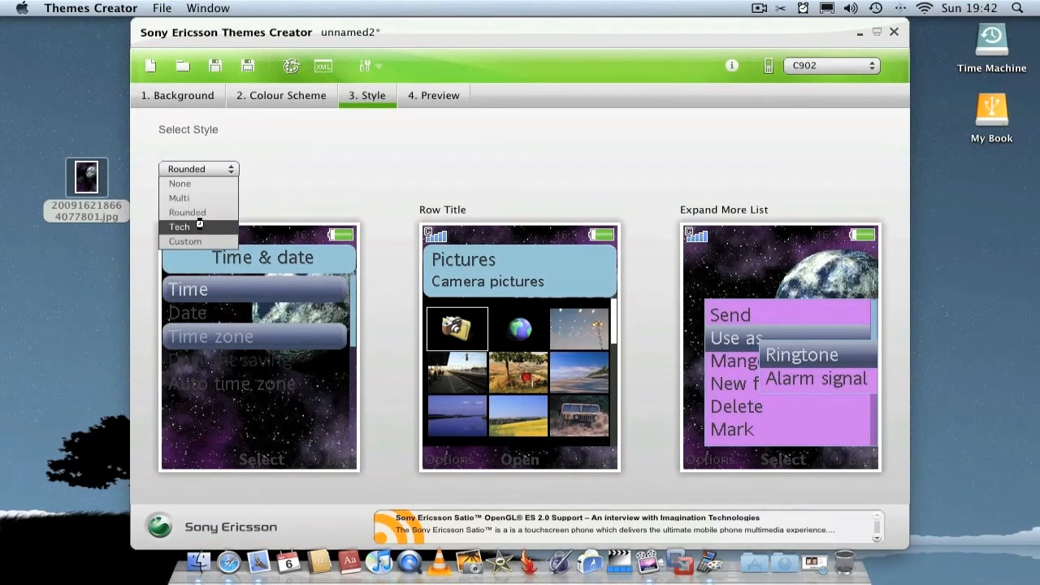
click(201, 172)
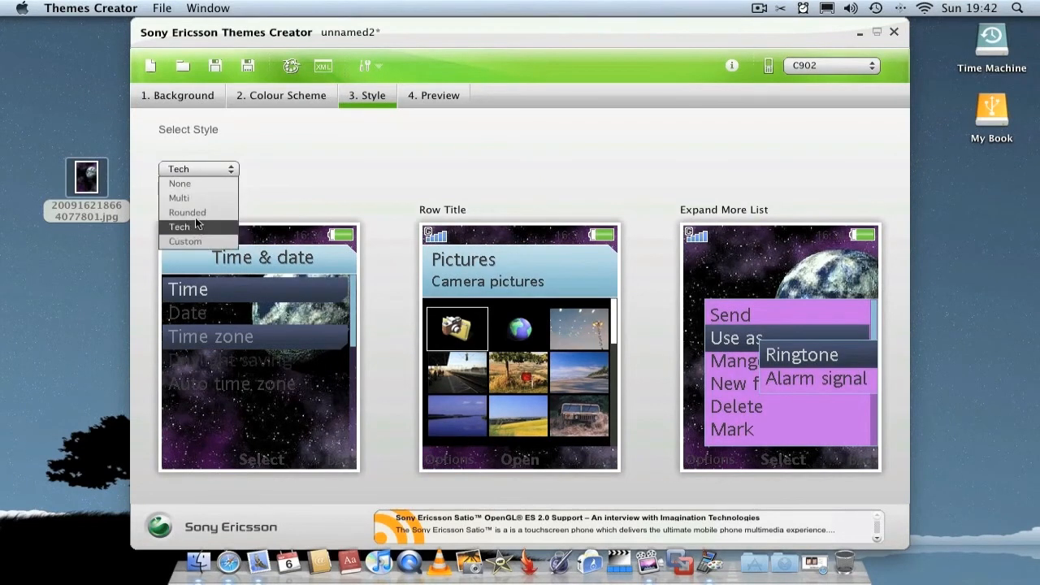
key(Return)
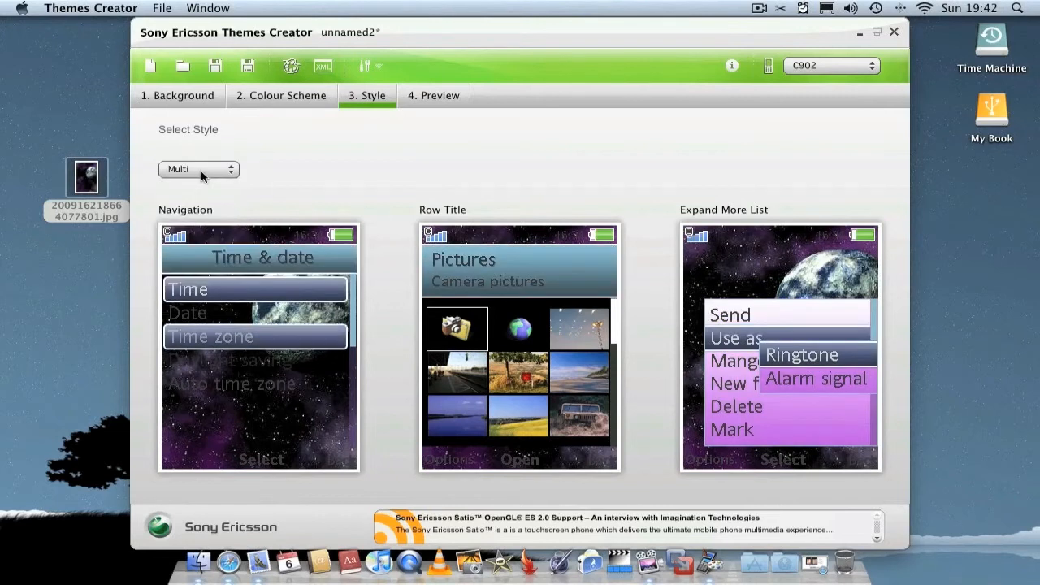
Step: Keep Multi as the theme style and review the Standby, Grid and Single icon previews of the theme
click(200, 170)
key(Return)
click(448, 99)
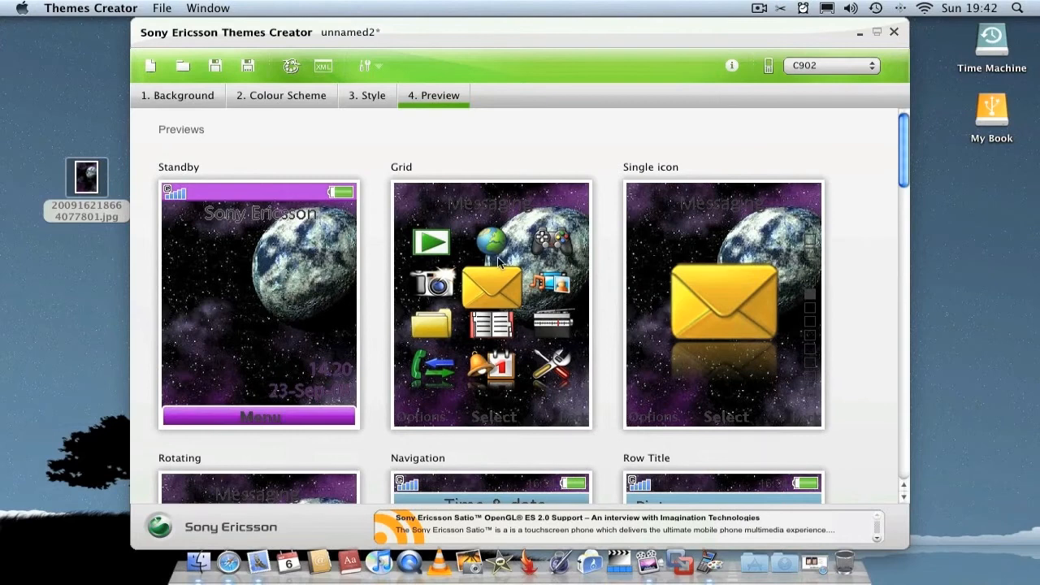
drag(900, 166, 900, 134)
scroll(573, 134, down, 1)
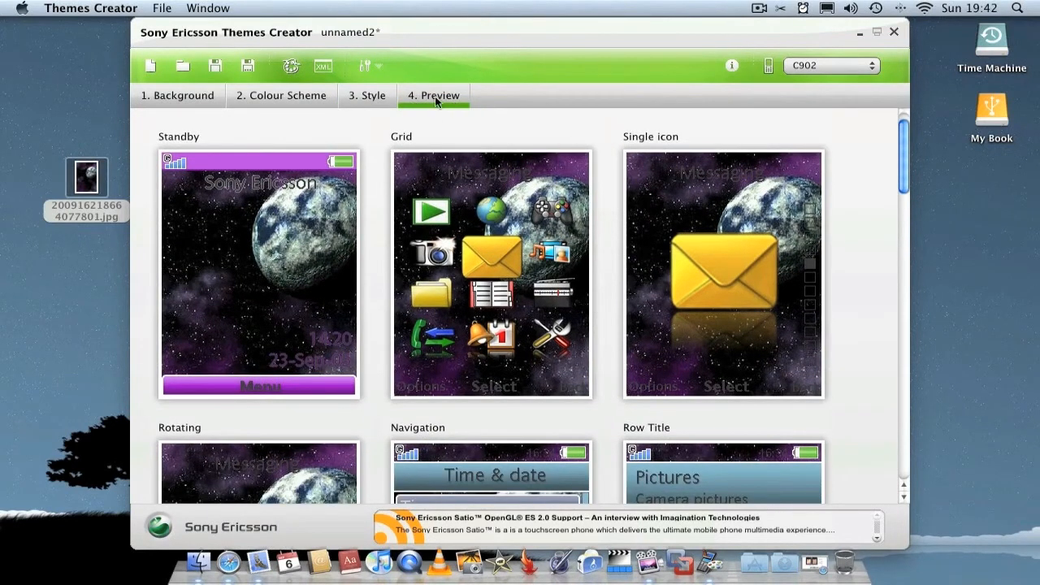
Step: Save the theme to the Desktop in the Sony Ericsson Theme Files (*.thm) format
click(166, 10)
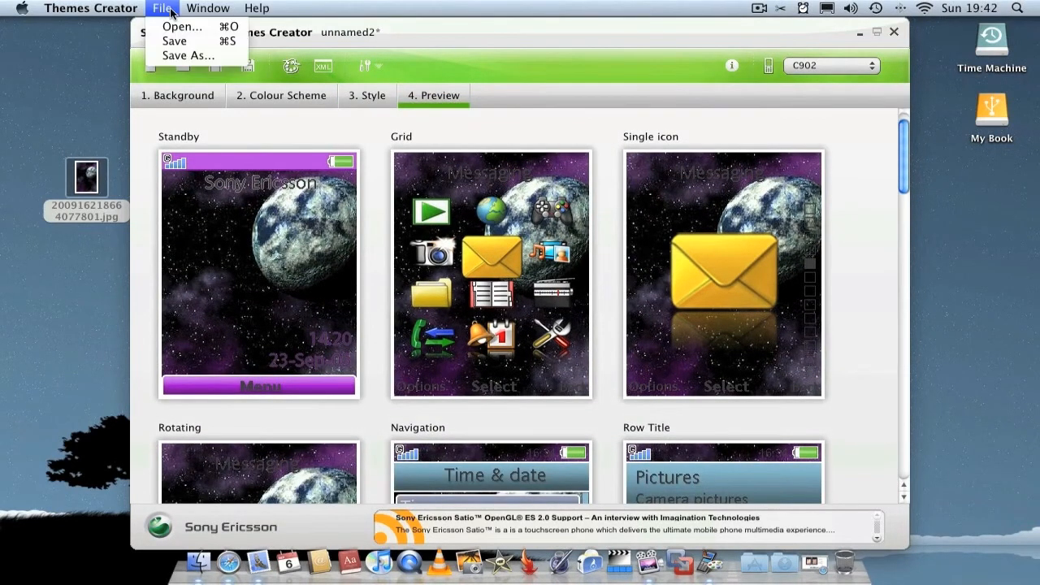
click(180, 55)
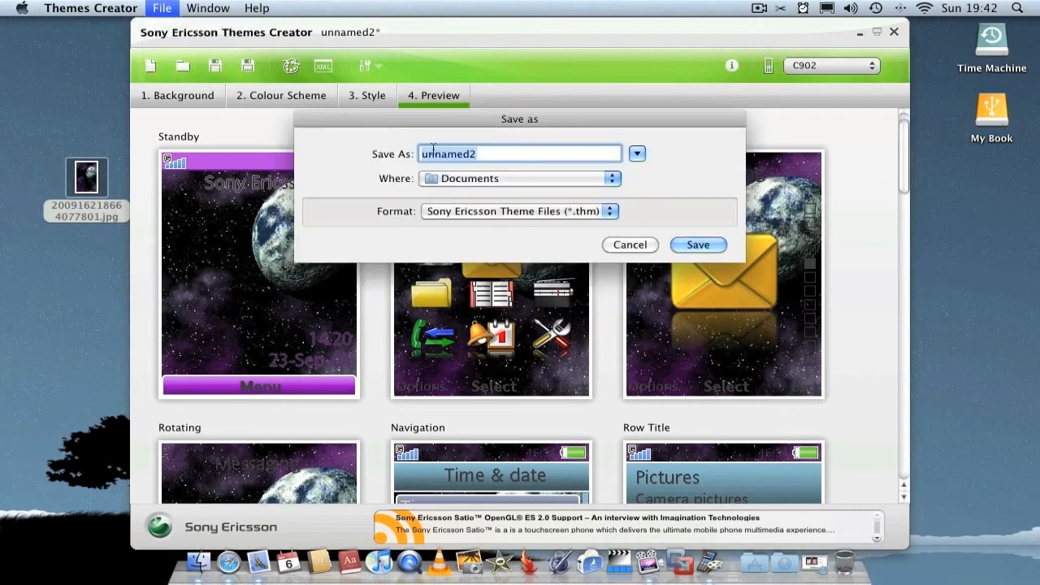
click(573, 212)
click(573, 212)
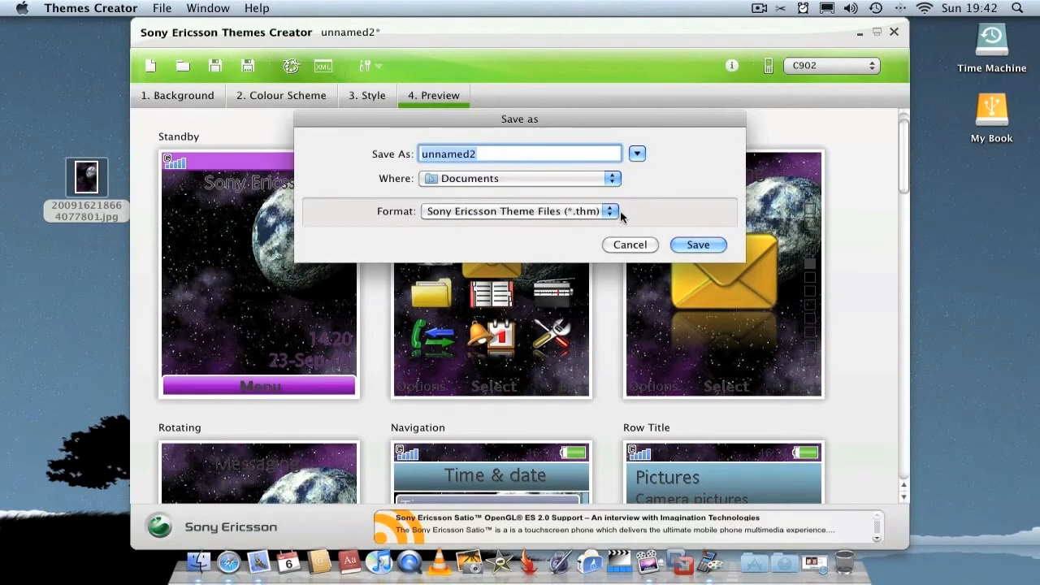
click(520, 180)
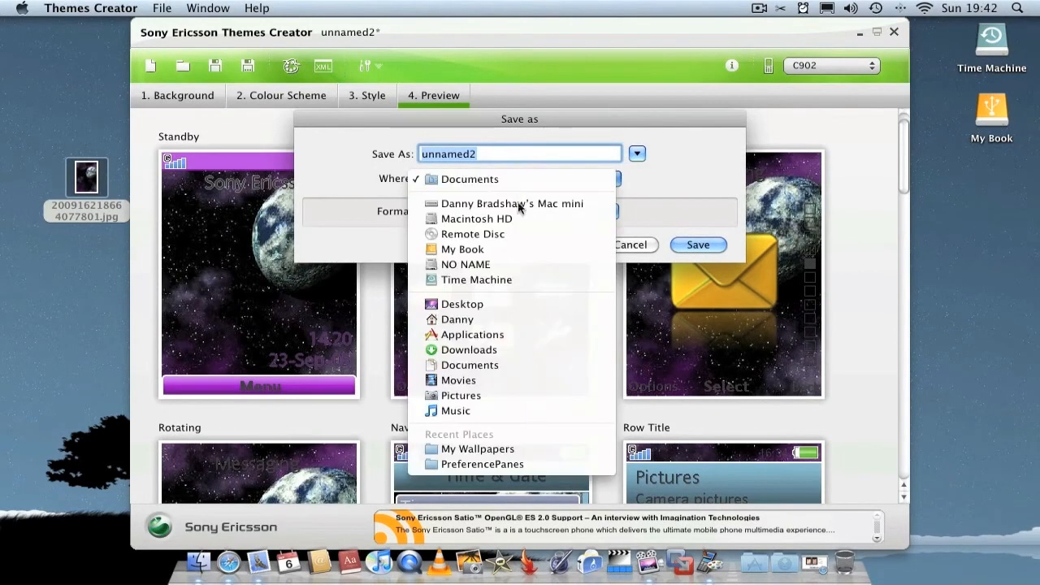
click(494, 304)
click(693, 242)
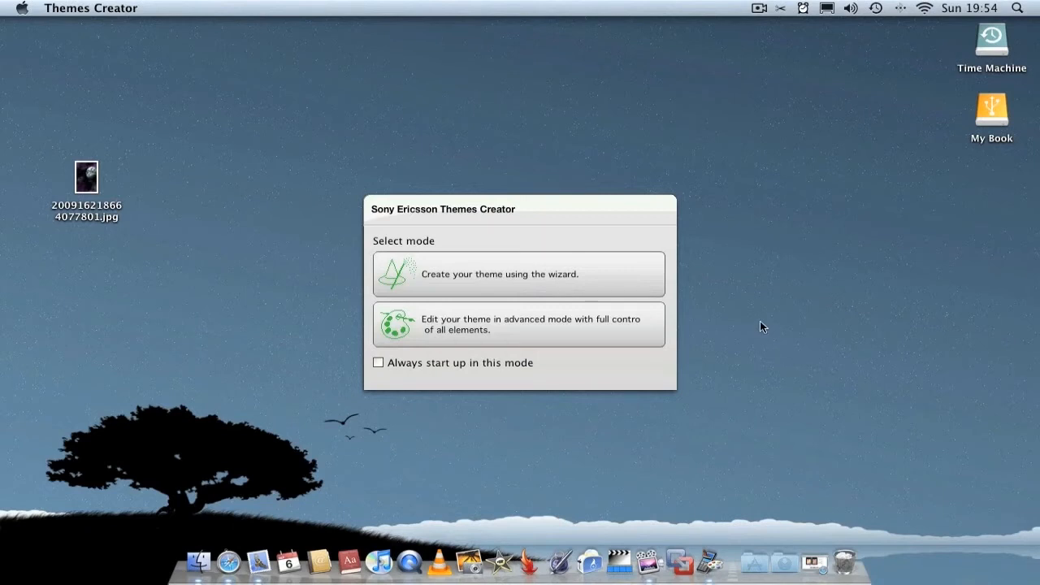
Step: Start in advanced mode with full control of all elements and examine the Standby, Desktop and Navigation background previews
click(639, 336)
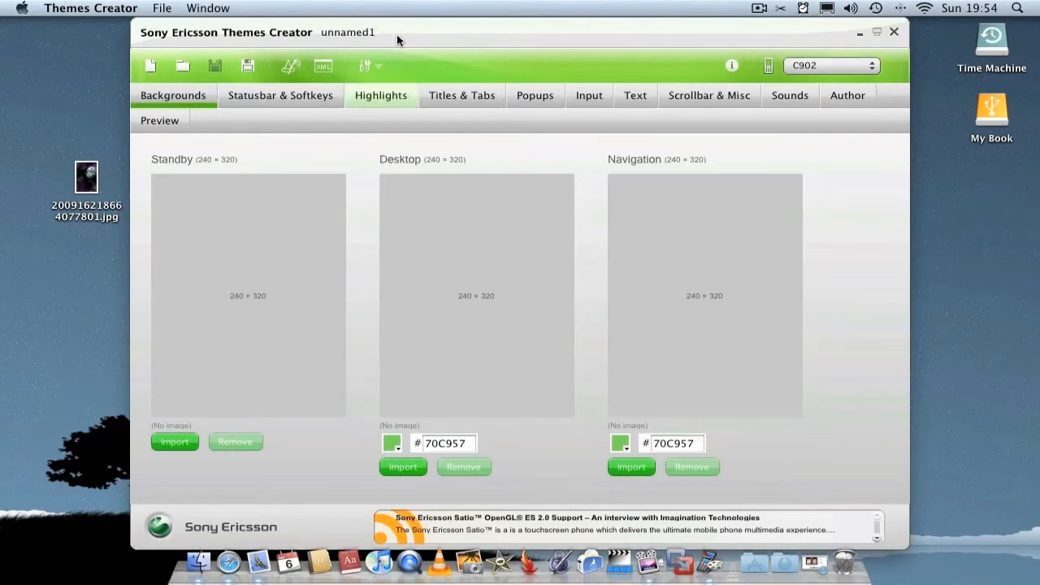
drag(406, 31, 431, 22)
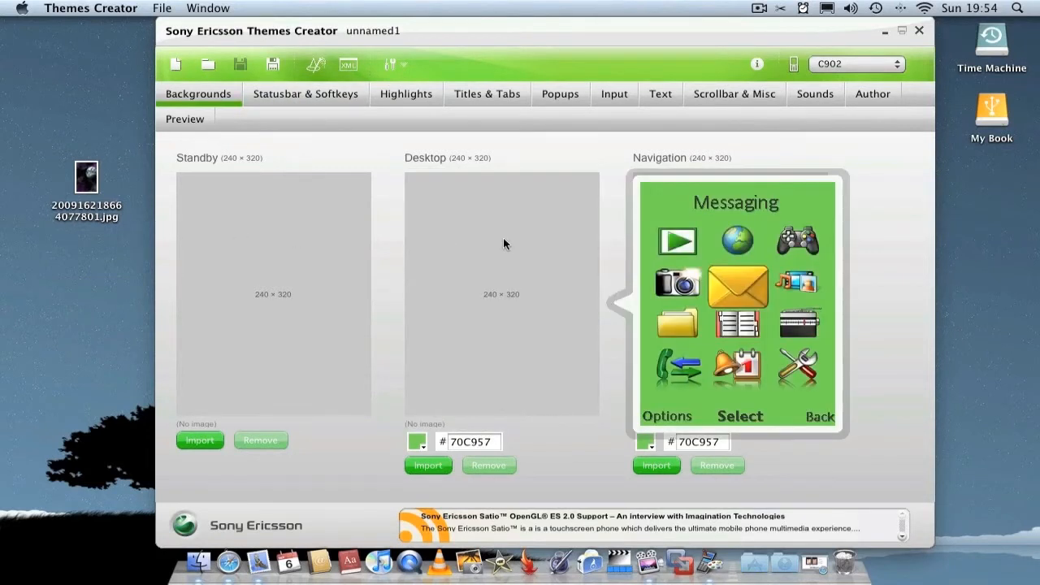
mouse_move(769, 219)
mouse_move(430, 290)
mouse_move(243, 288)
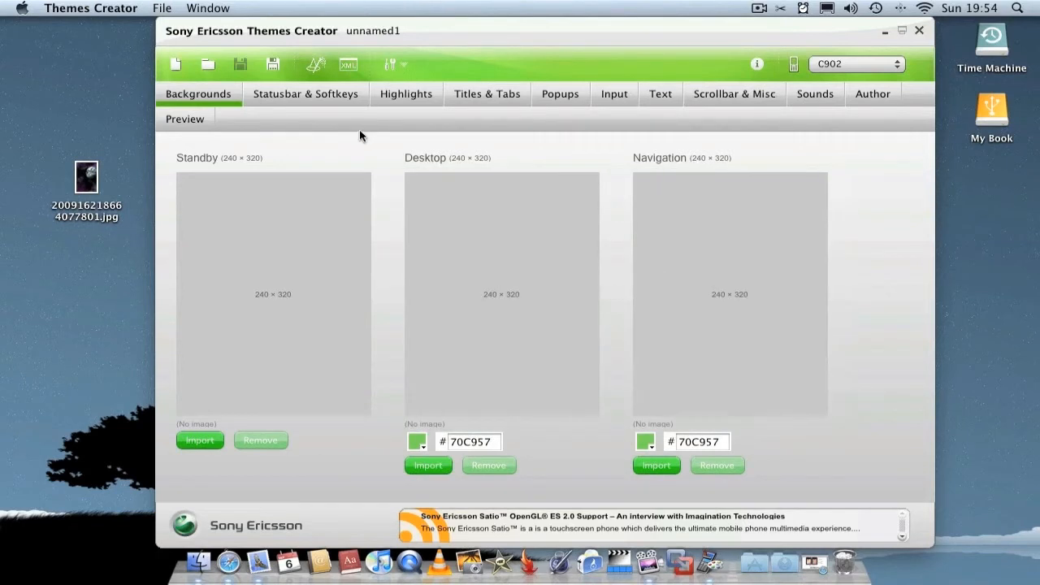
Step: Examine the advanced settings for the status bar and softkeys, and those for the highlights, with their phone previews
click(274, 92)
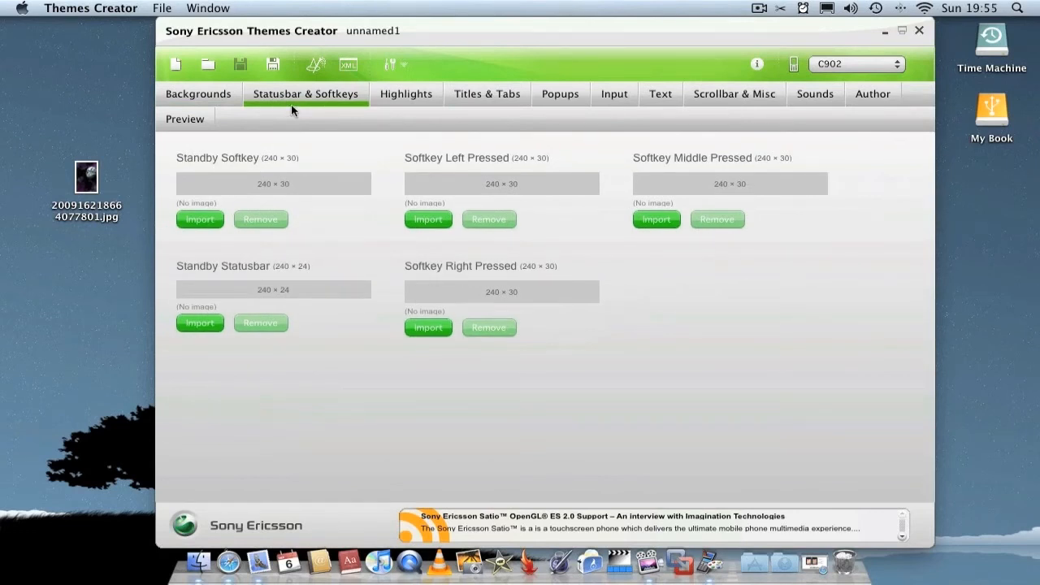
mouse_move(284, 175)
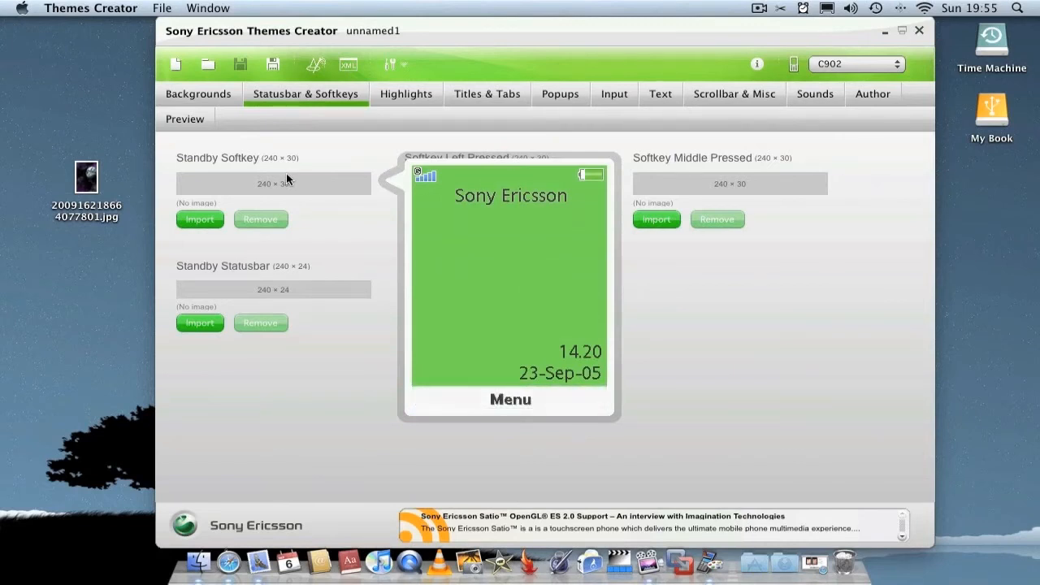
mouse_move(282, 286)
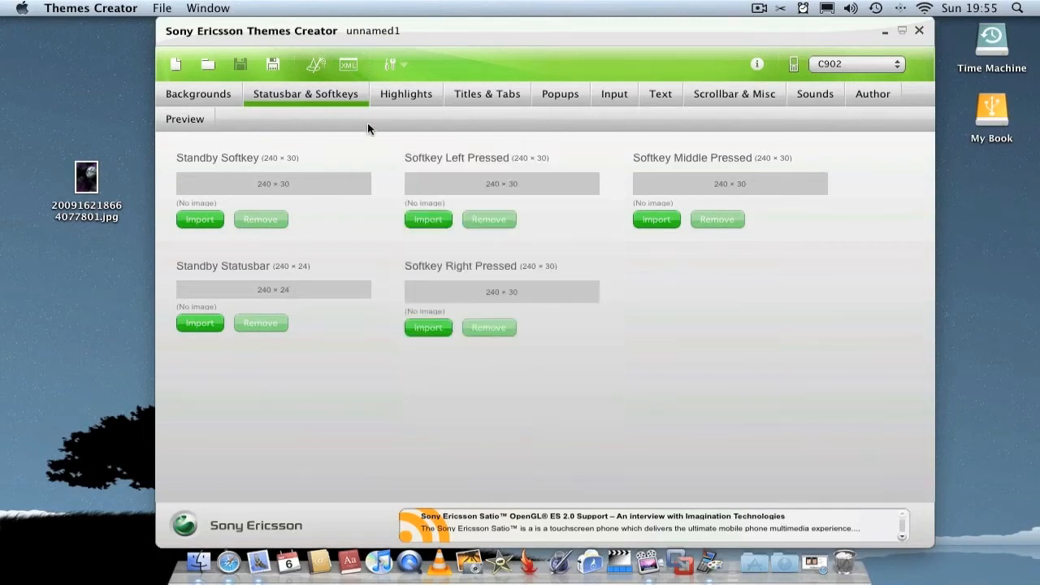
click(402, 95)
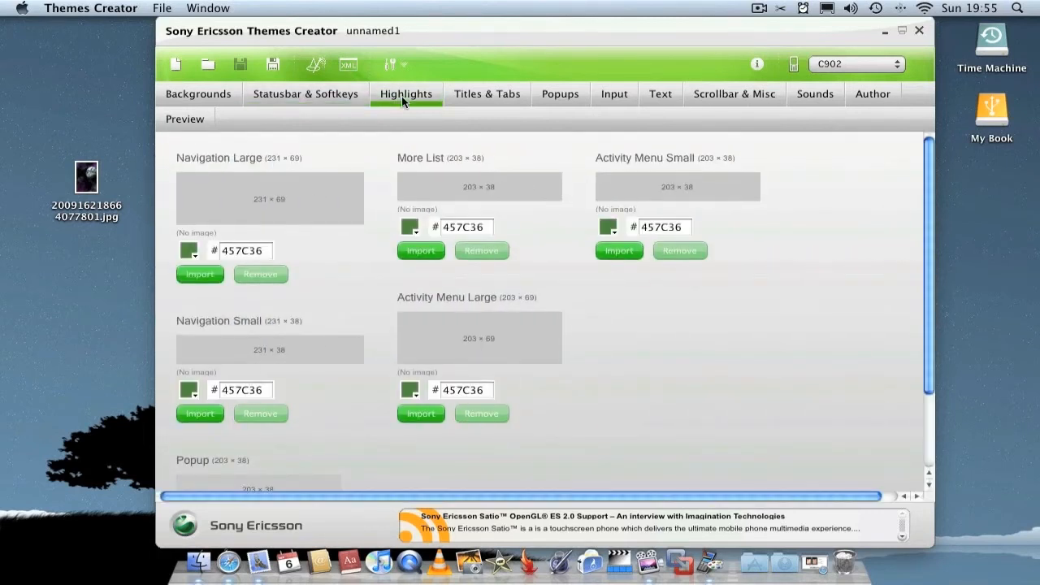
mouse_move(323, 193)
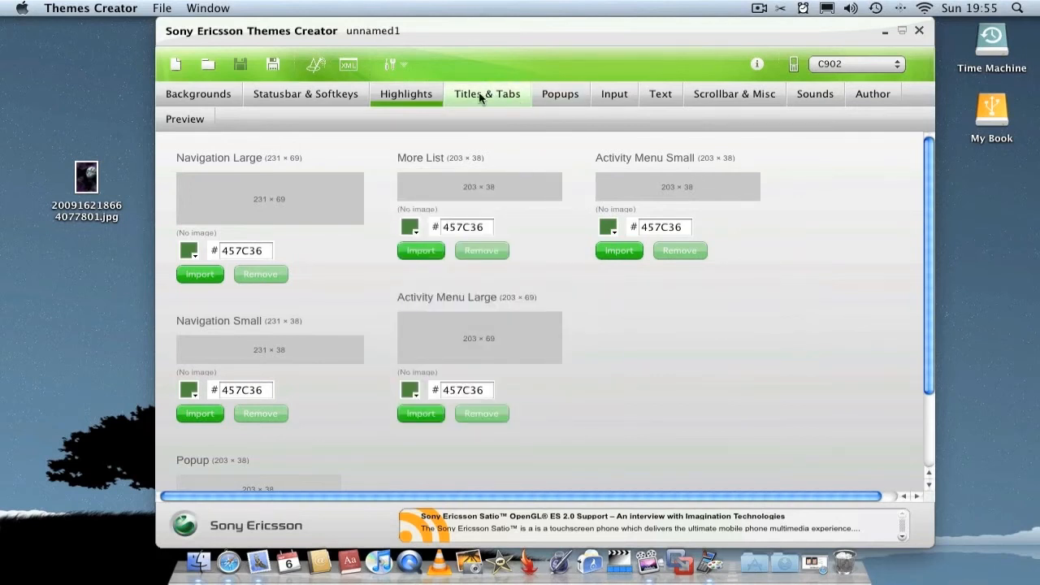
Step: Examine the advanced image and colour settings for titles and tabs, popups and text input
click(480, 94)
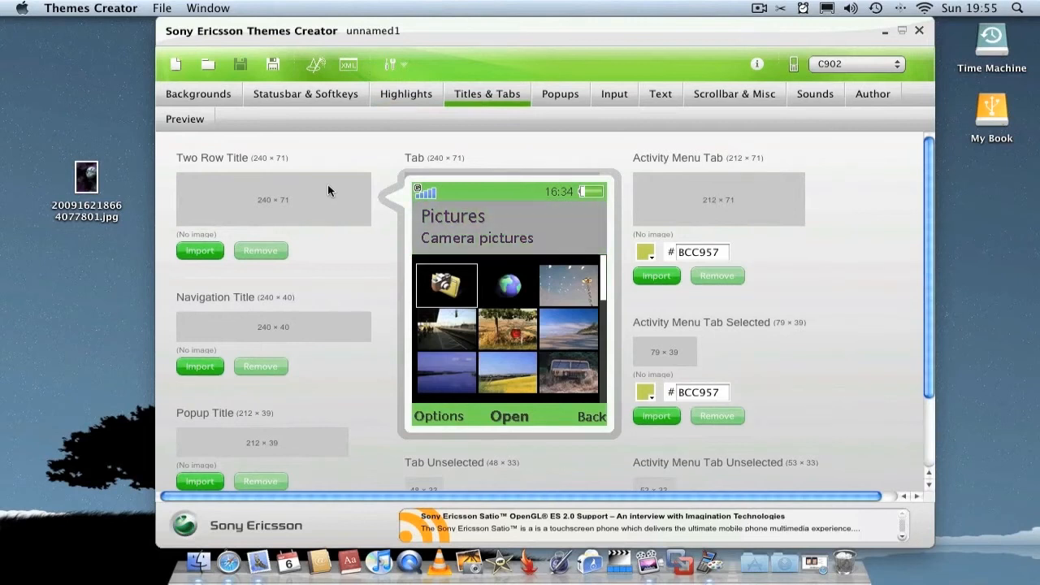
click(561, 94)
mouse_move(269, 242)
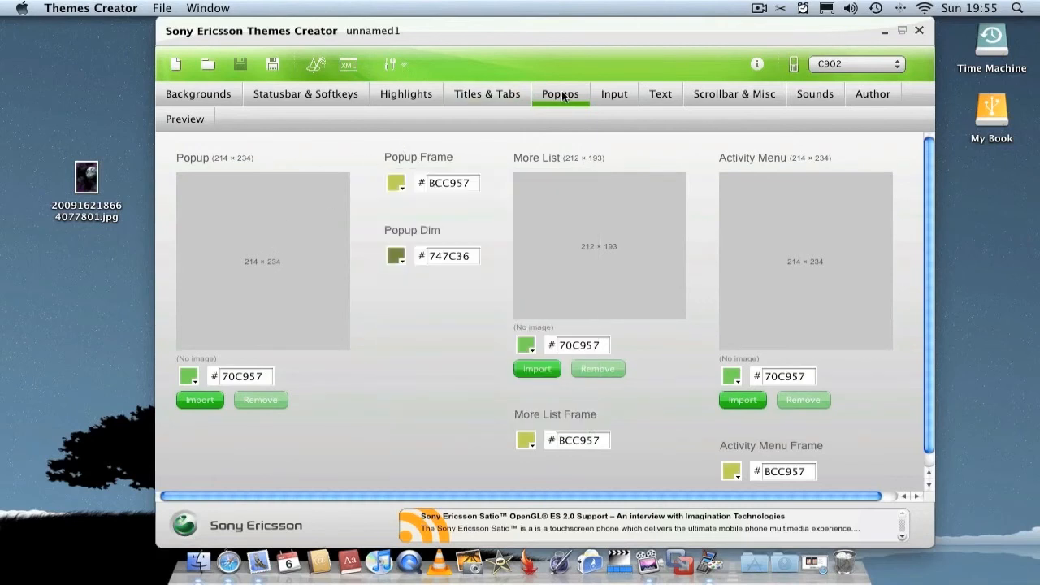
click(619, 94)
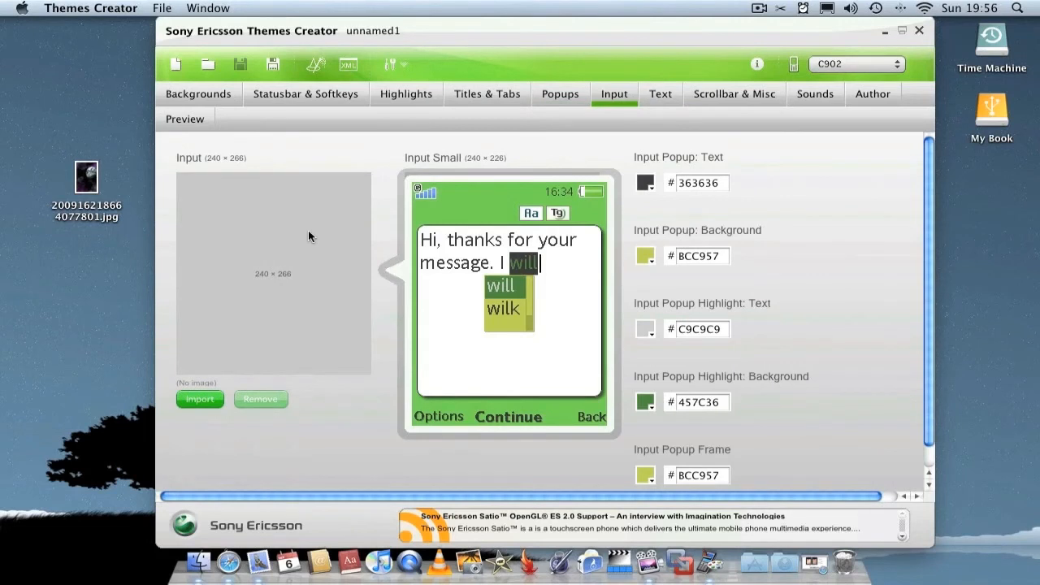
mouse_move(210, 268)
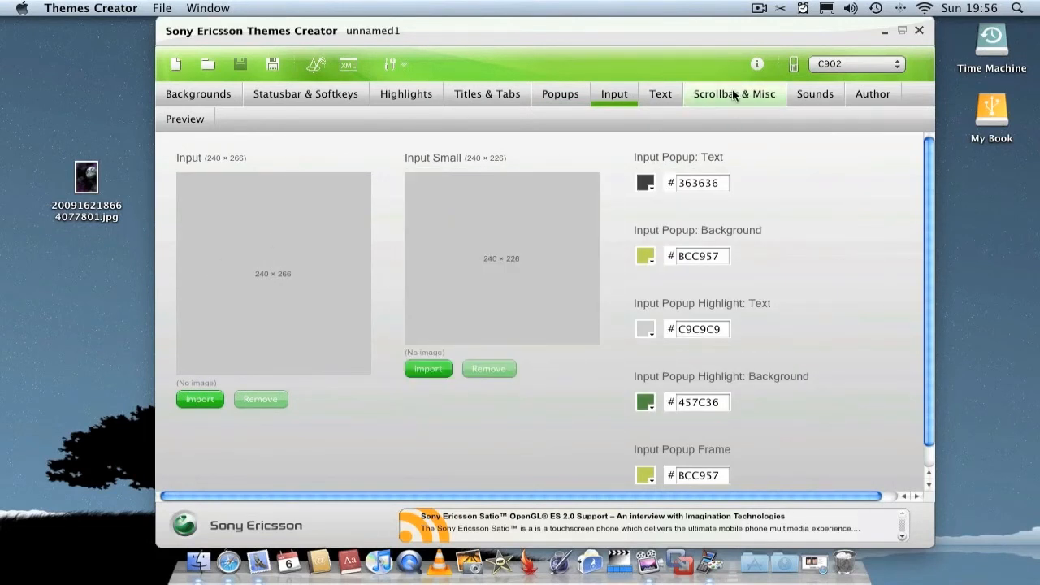
Step: Look over the scrollbar, sound and author settings, and return to the theme's background settings
click(687, 99)
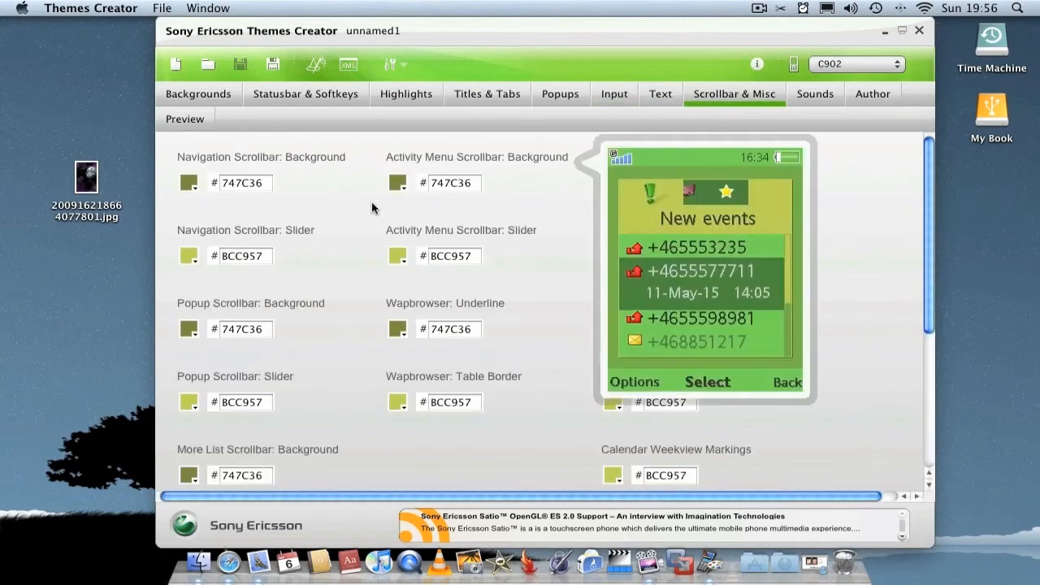
mouse_move(187, 182)
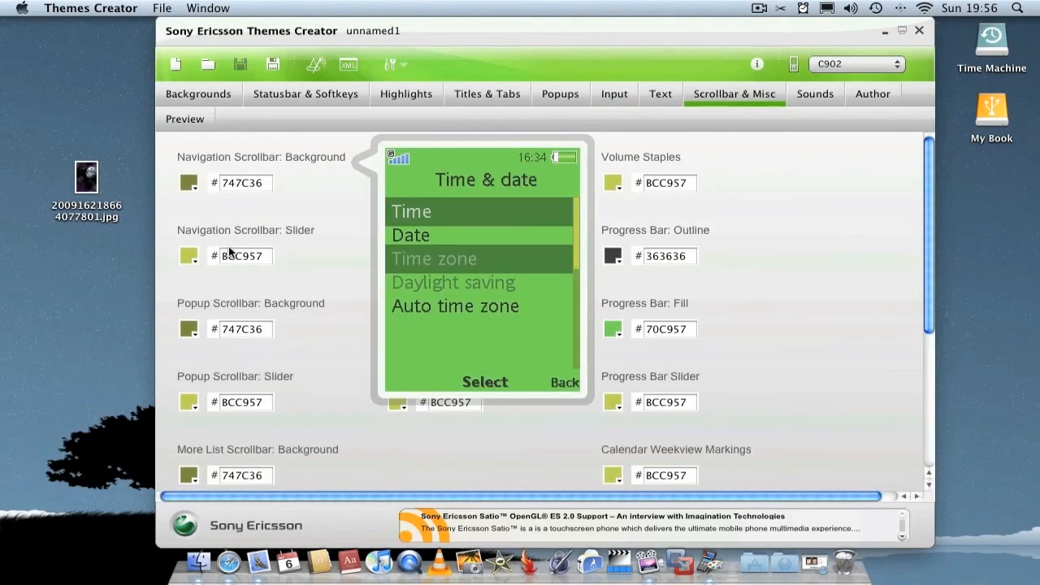
click(815, 95)
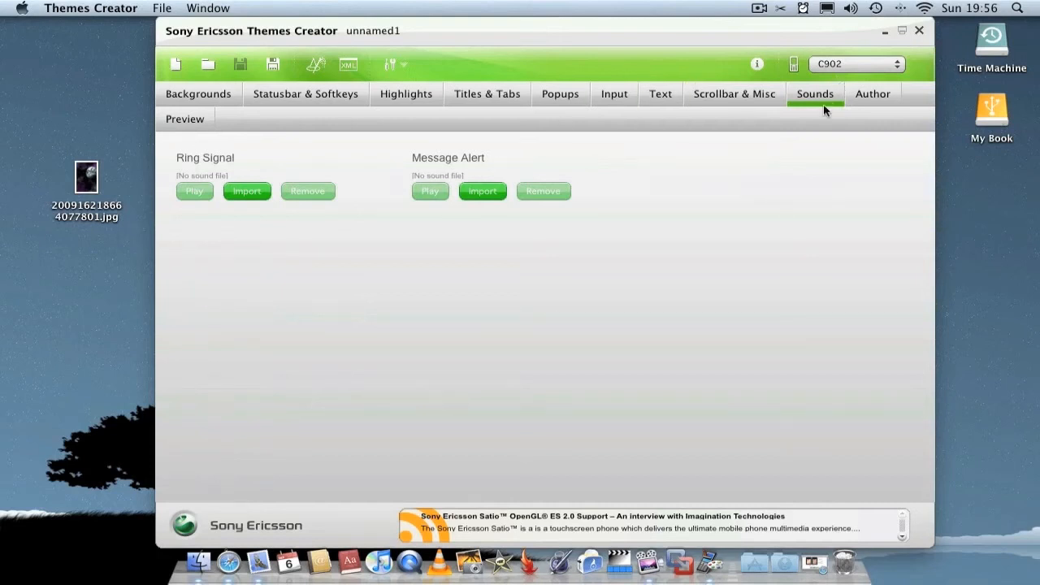
click(883, 98)
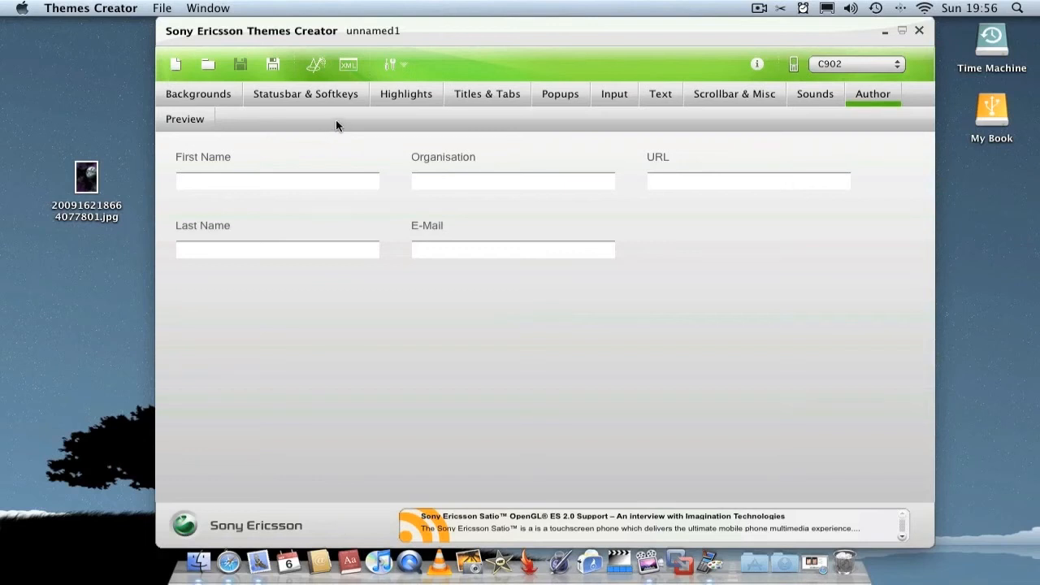
click(816, 96)
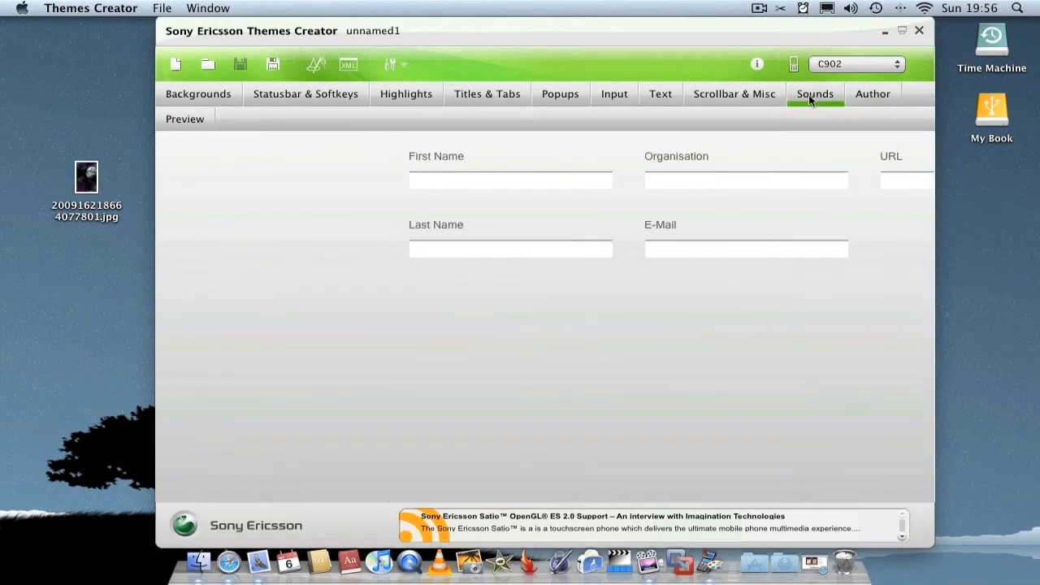
click(197, 94)
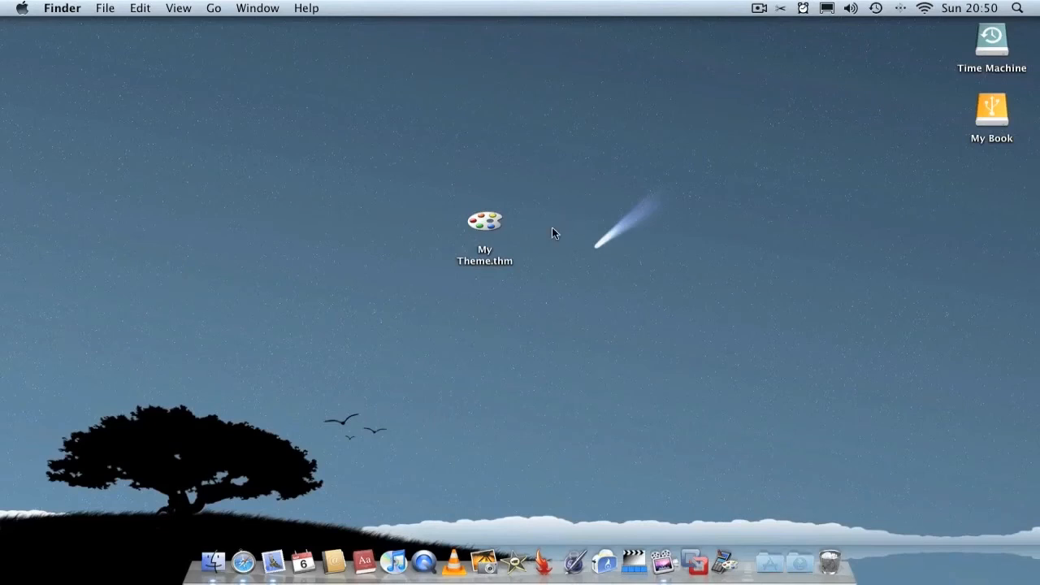
click(483, 231)
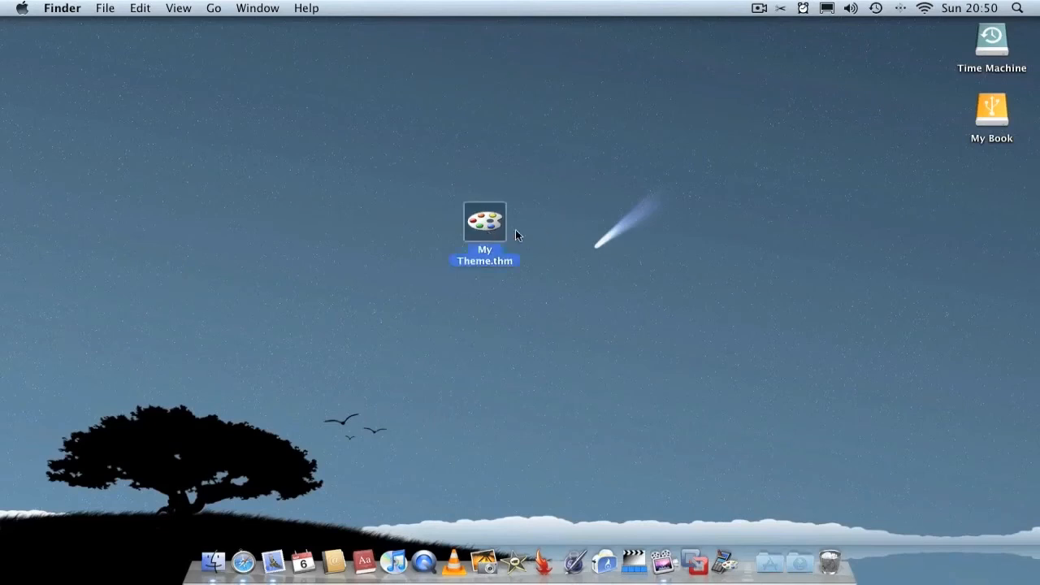
key(Return)
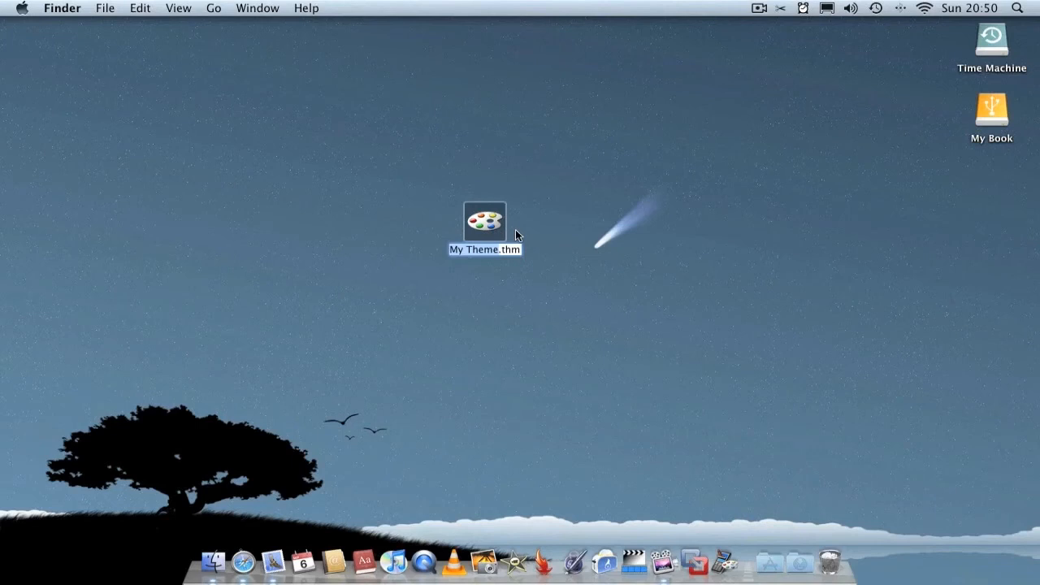
click(642, 199)
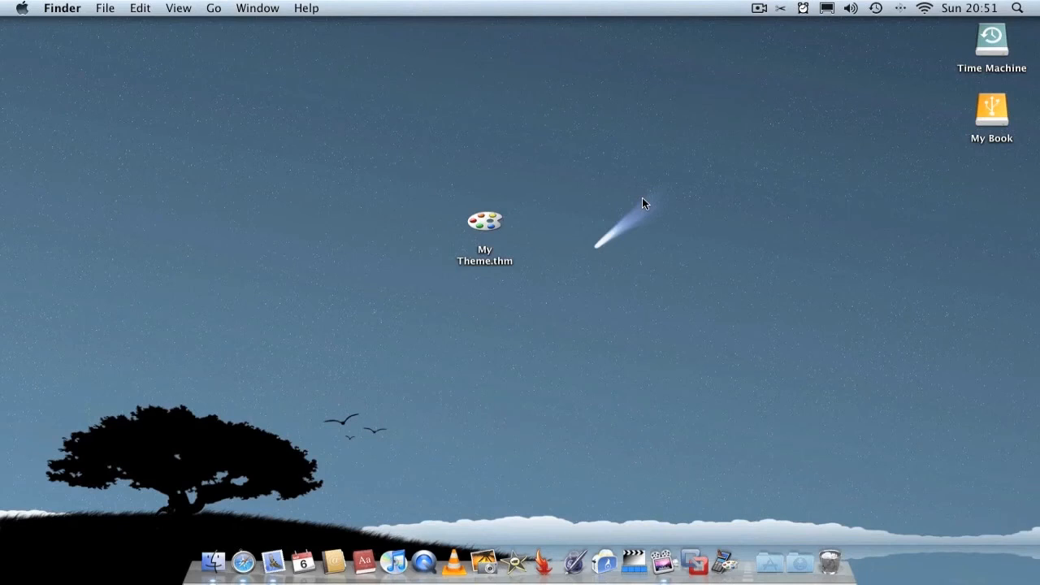
Step: Find iSync with a Spotlight search for "isync", launch it and close its window
key(super+space)
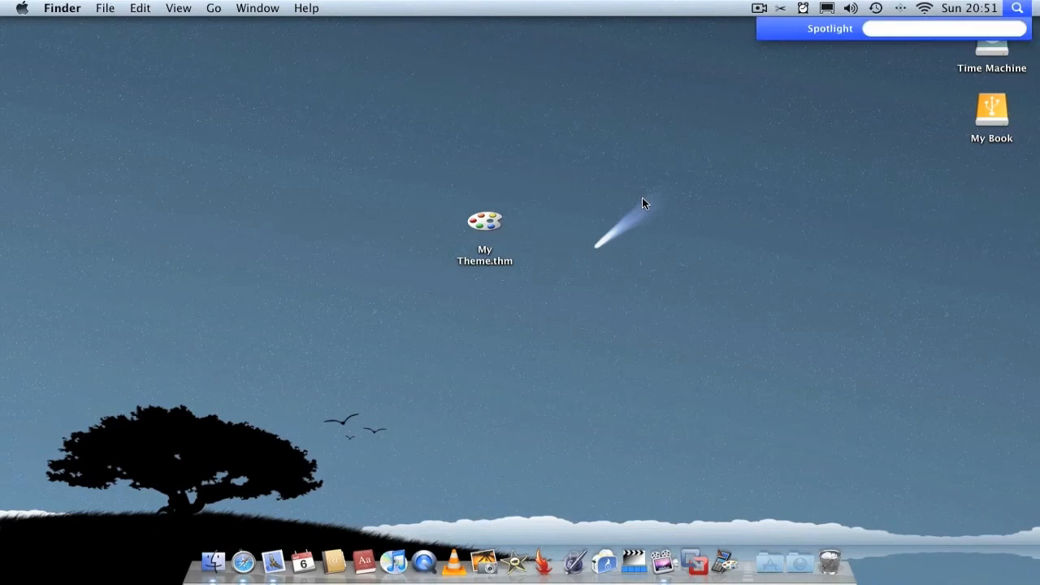
text(isync)
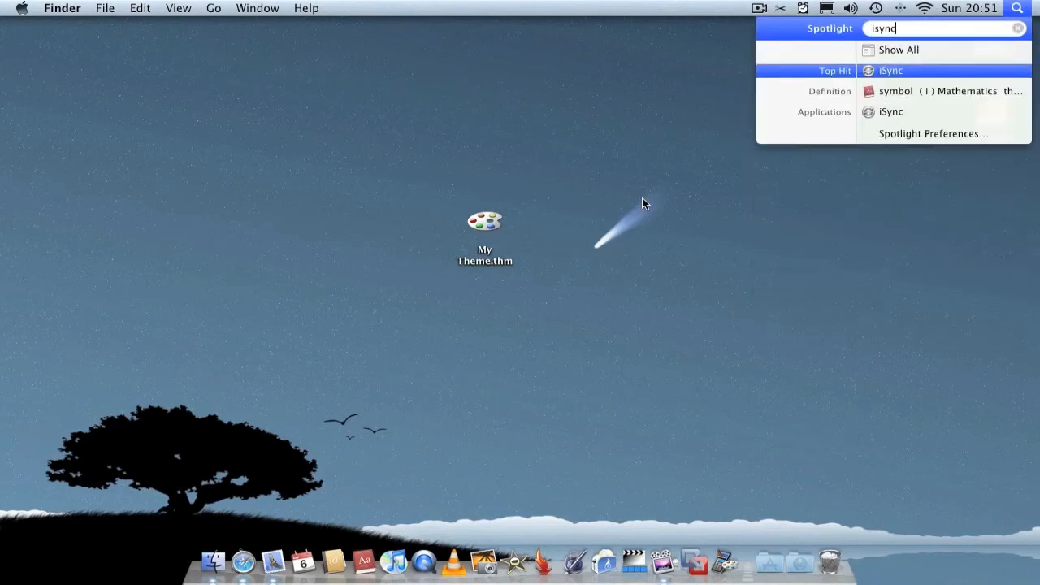
key(Return)
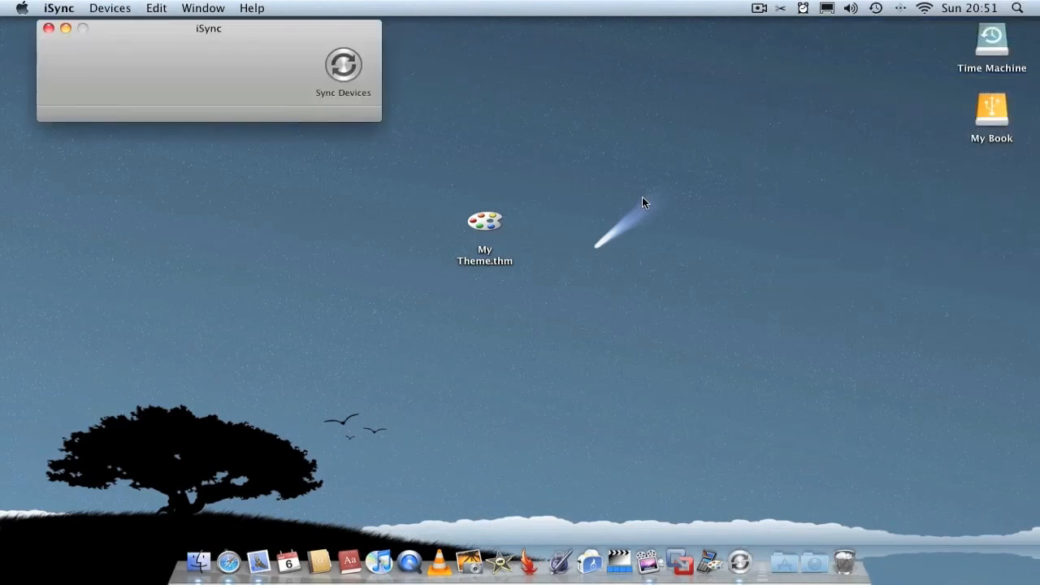
click(47, 29)
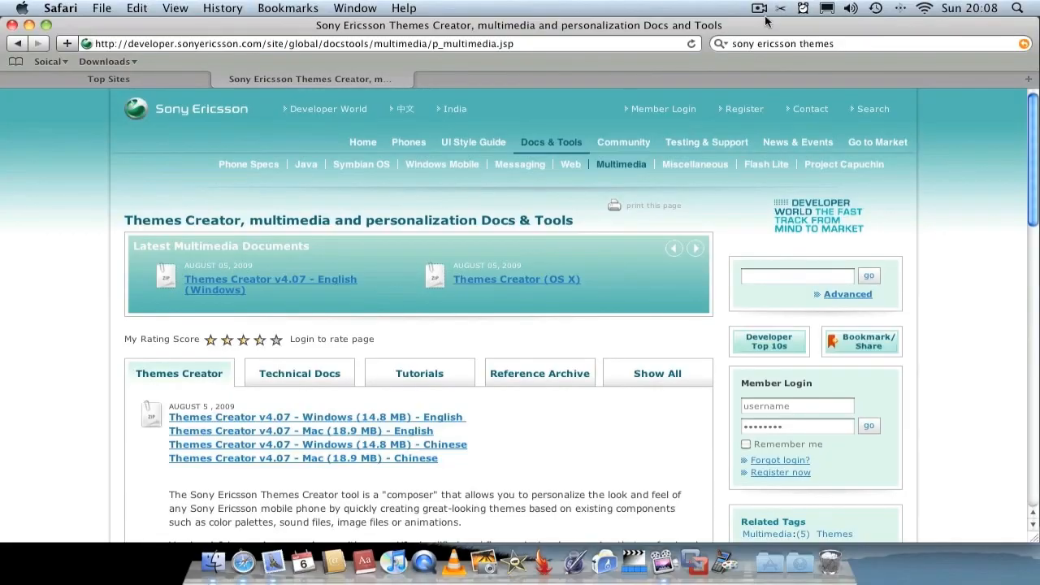
Step: Examine the Themes Creator v4.07 download links and the tool description on the Sony Ericsson developer page in Safari
mouse_move(604, 148)
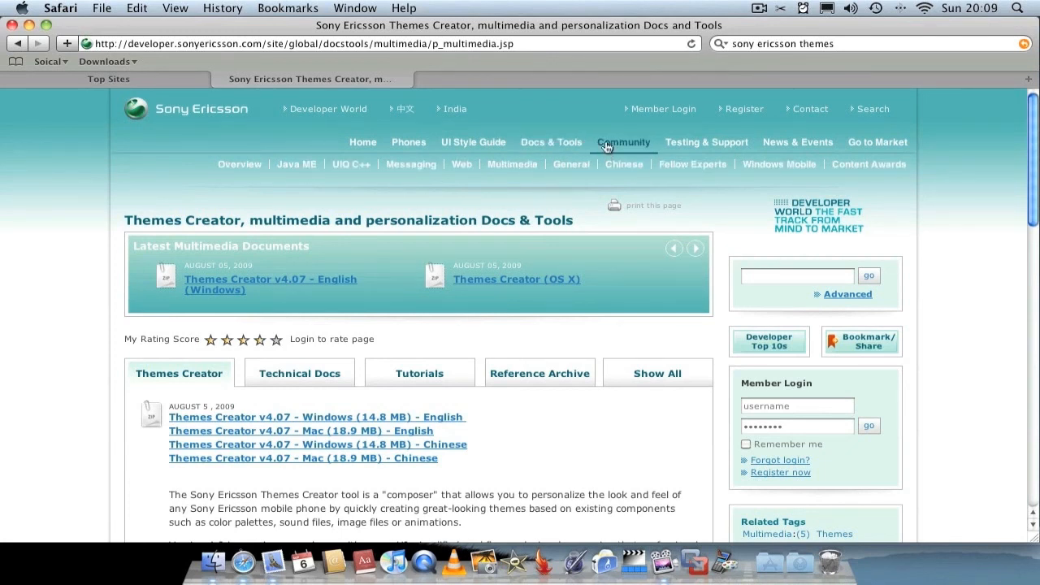
scroll(541, 203, down, 5)
scroll(550, 204, up, 4)
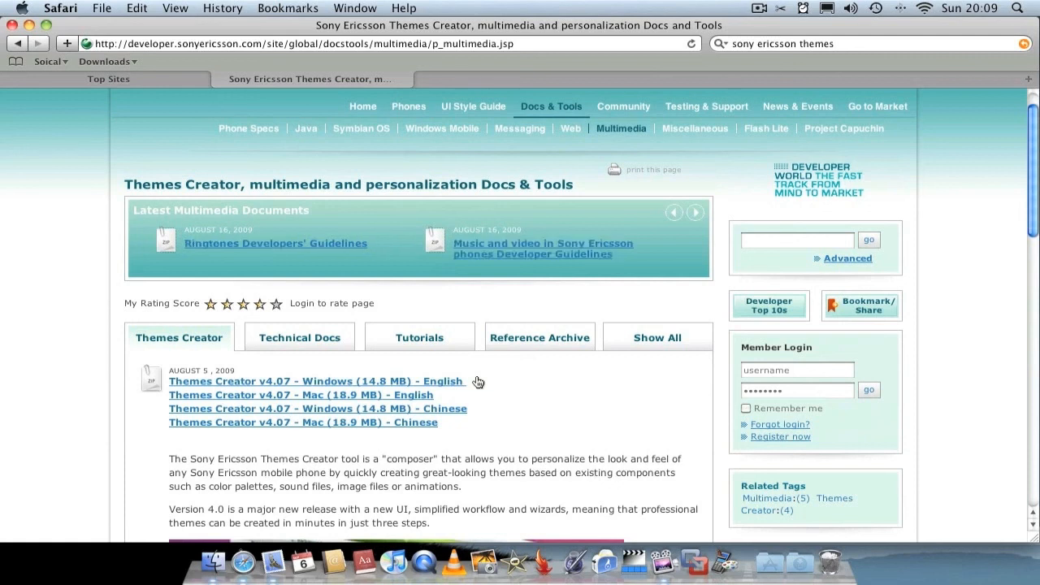
scroll(475, 382, down, 2)
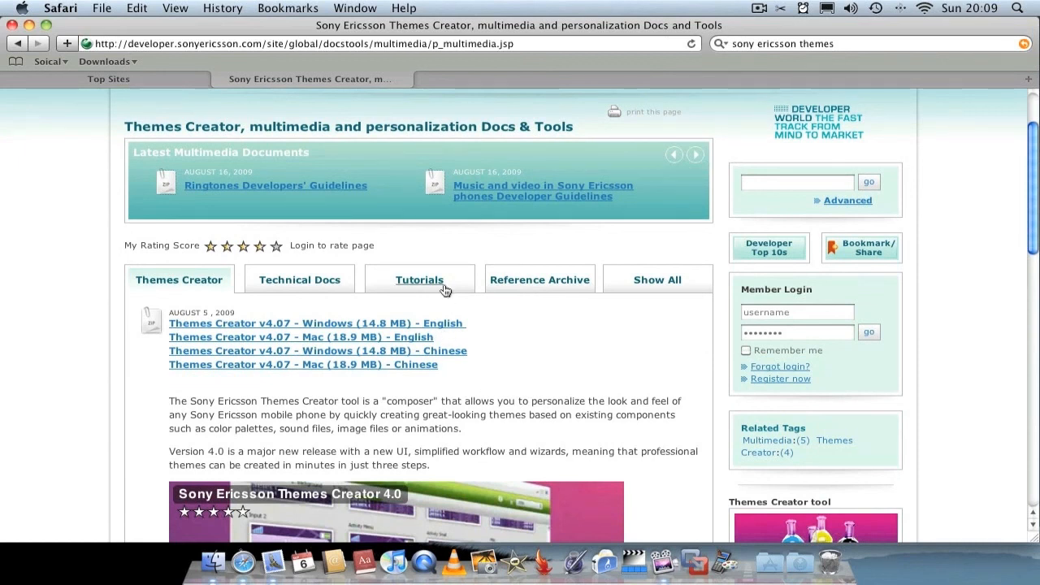
scroll(445, 290, down, 3)
scroll(445, 288, up, 5)
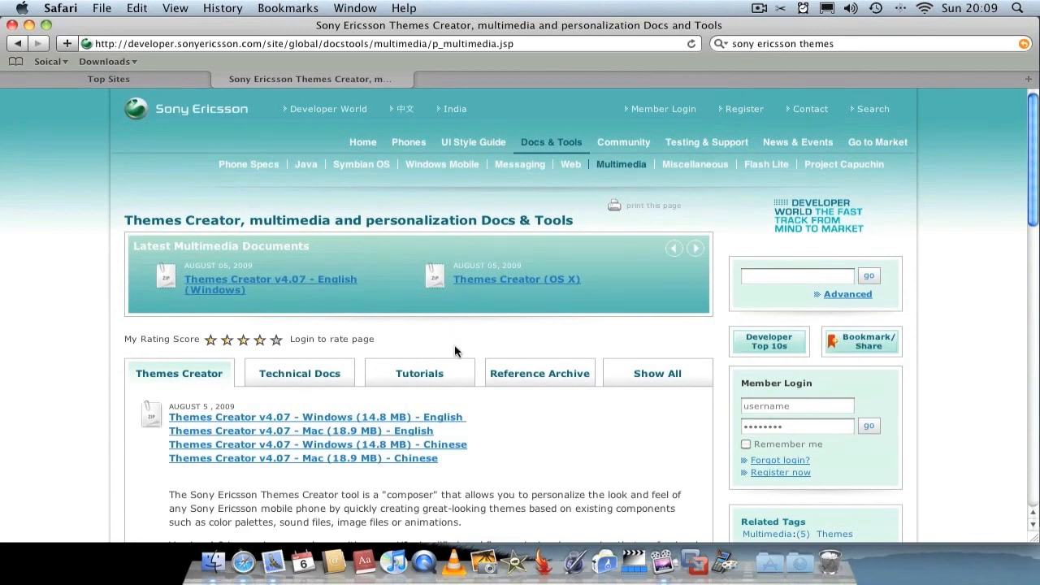
scroll(455, 351, down, 3)
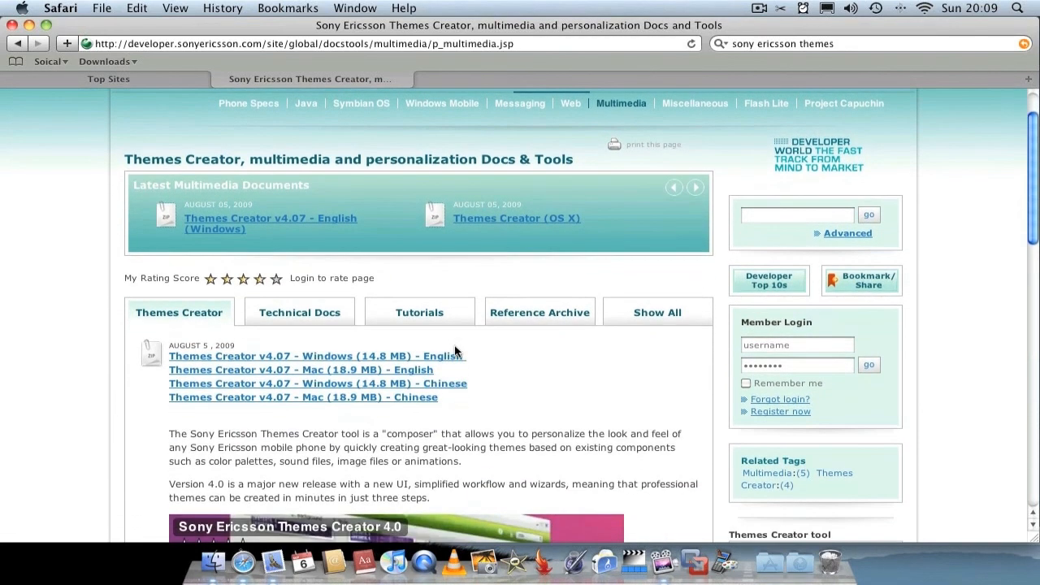
scroll(455, 351, down, 5)
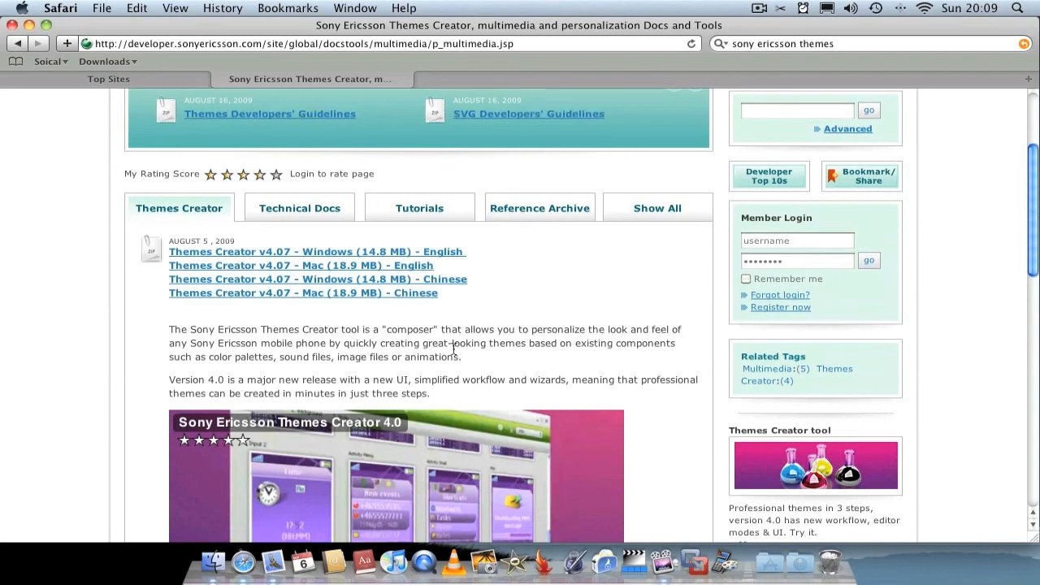
scroll(459, 350, down, 1)
scroll(475, 347, up, 2)
scroll(476, 347, up, 1)
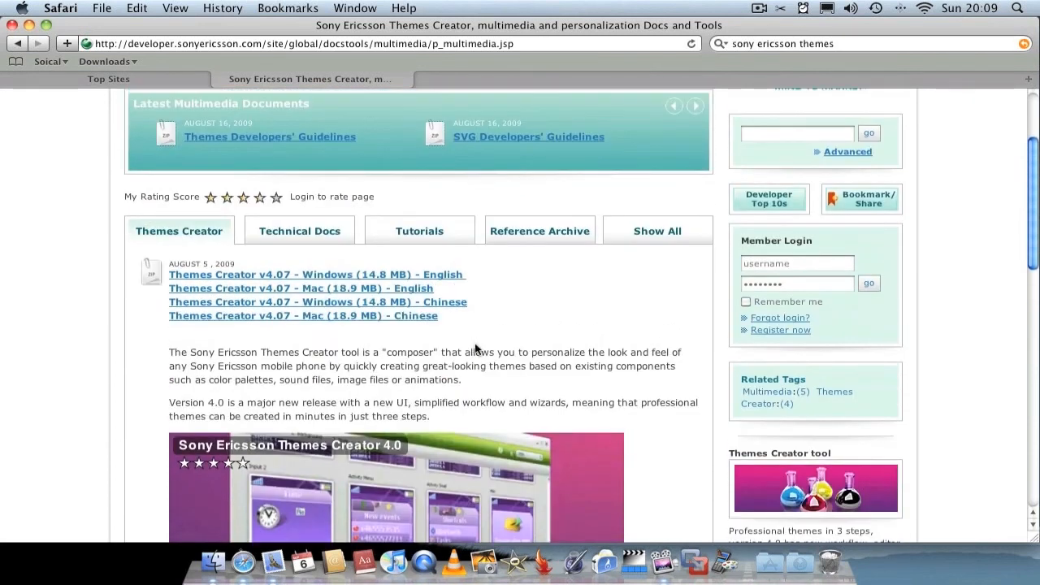